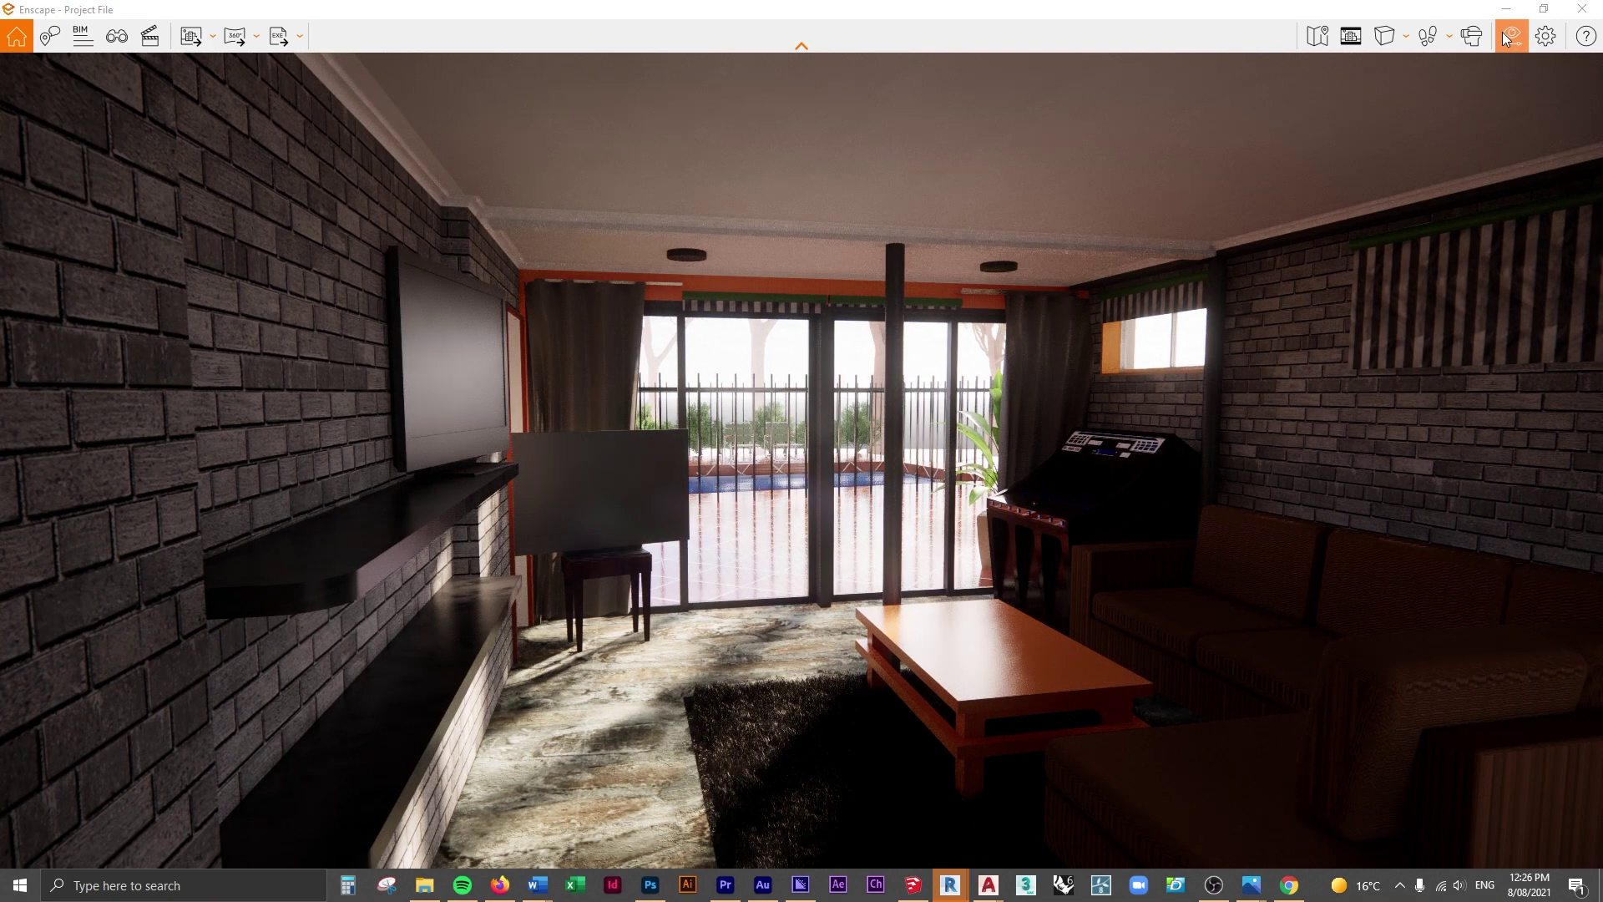
Set the Horizon Source in the Sky settings to Skybox
drag(1288, 179, 1226, 195)
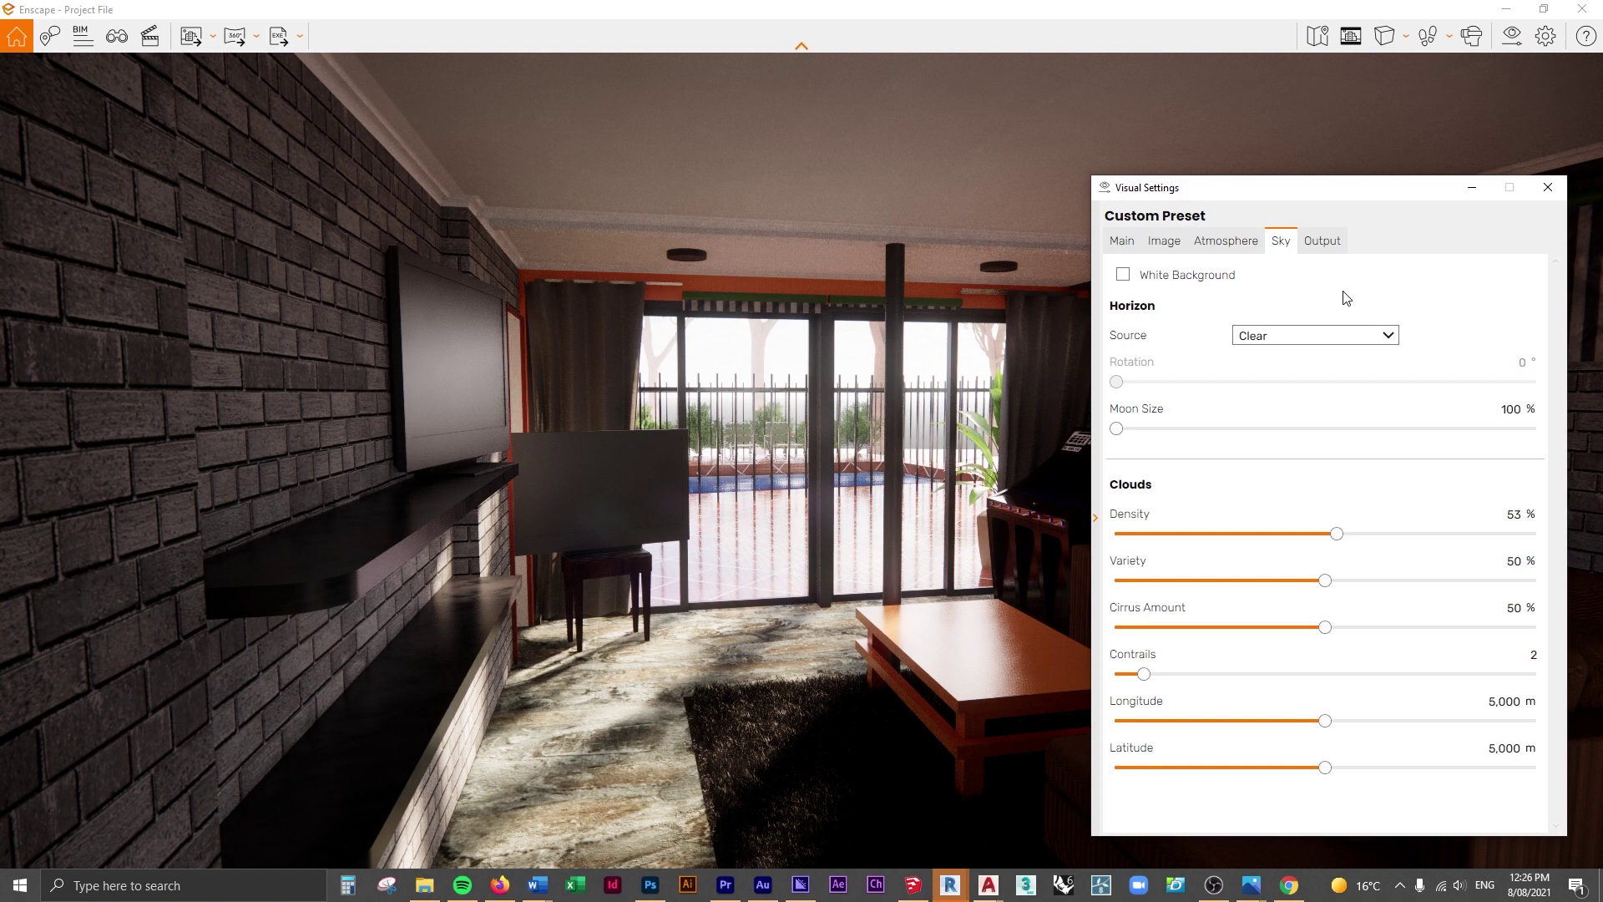
click(1297, 340)
click(1286, 370)
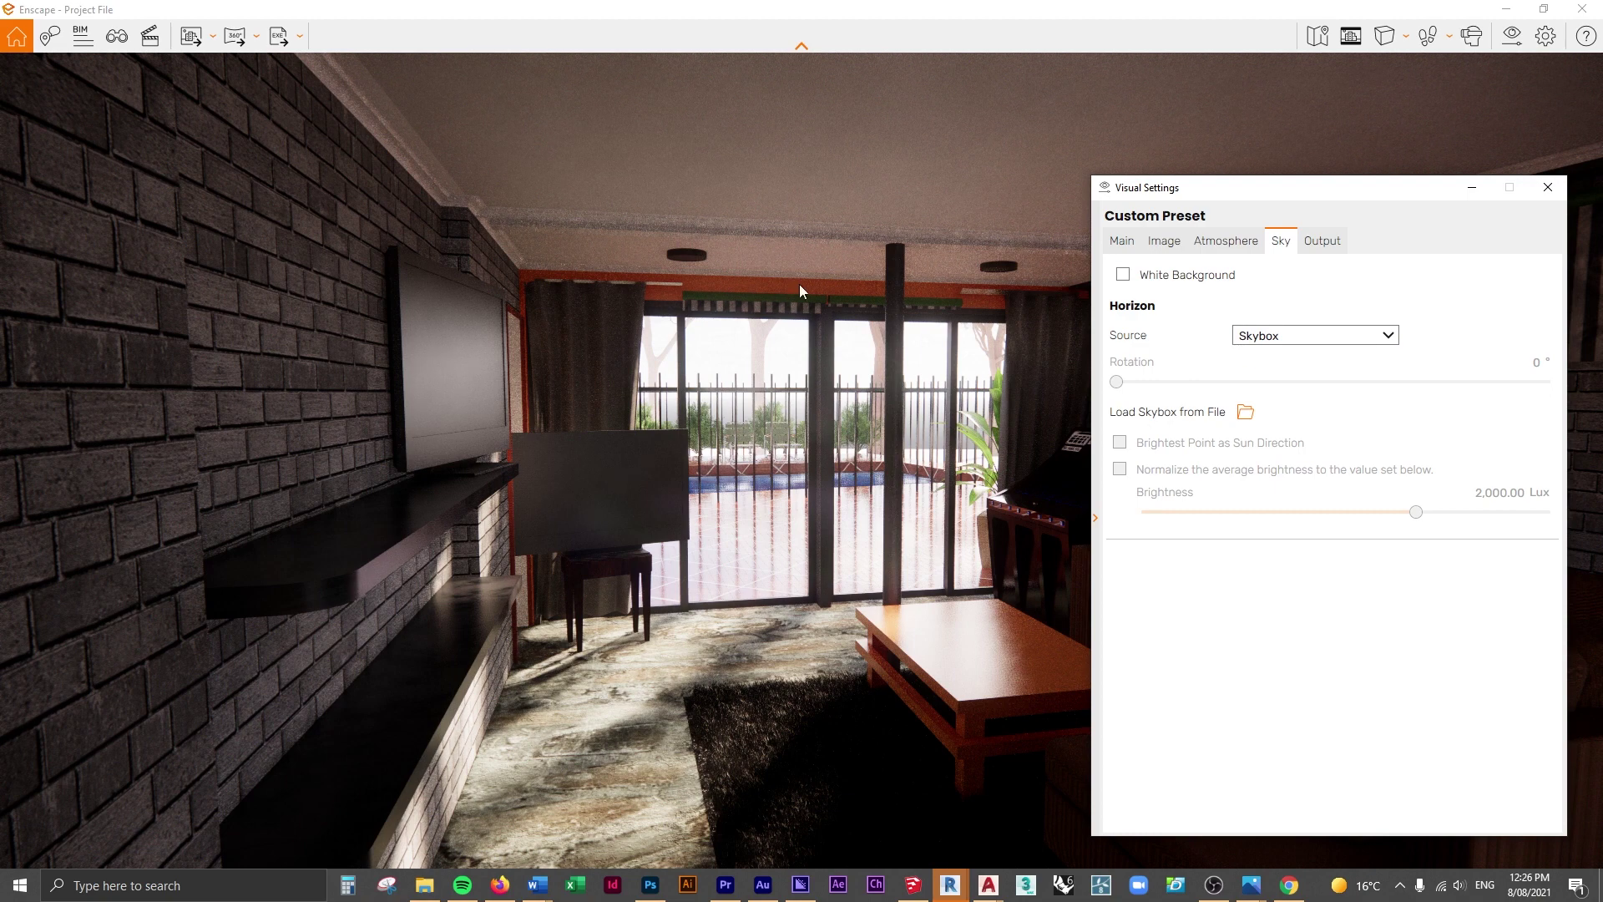
Load the_sky_is_on_fire_8k.hdr from the HDRI DAY folder as the skybox
click(1245, 412)
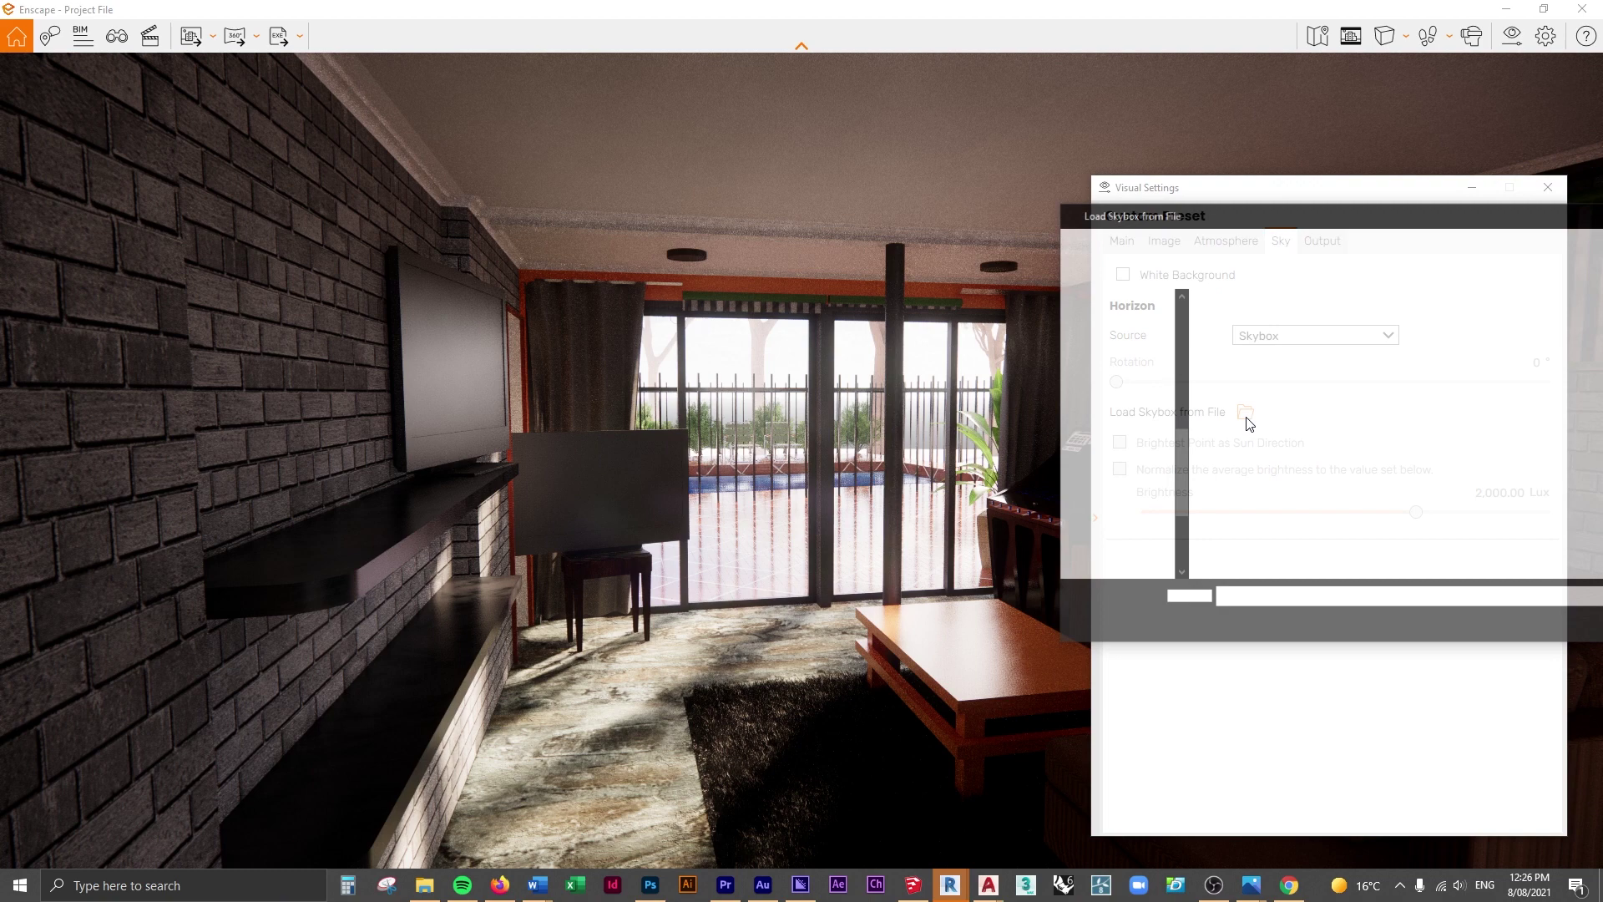
scroll(906, 549, up, 10)
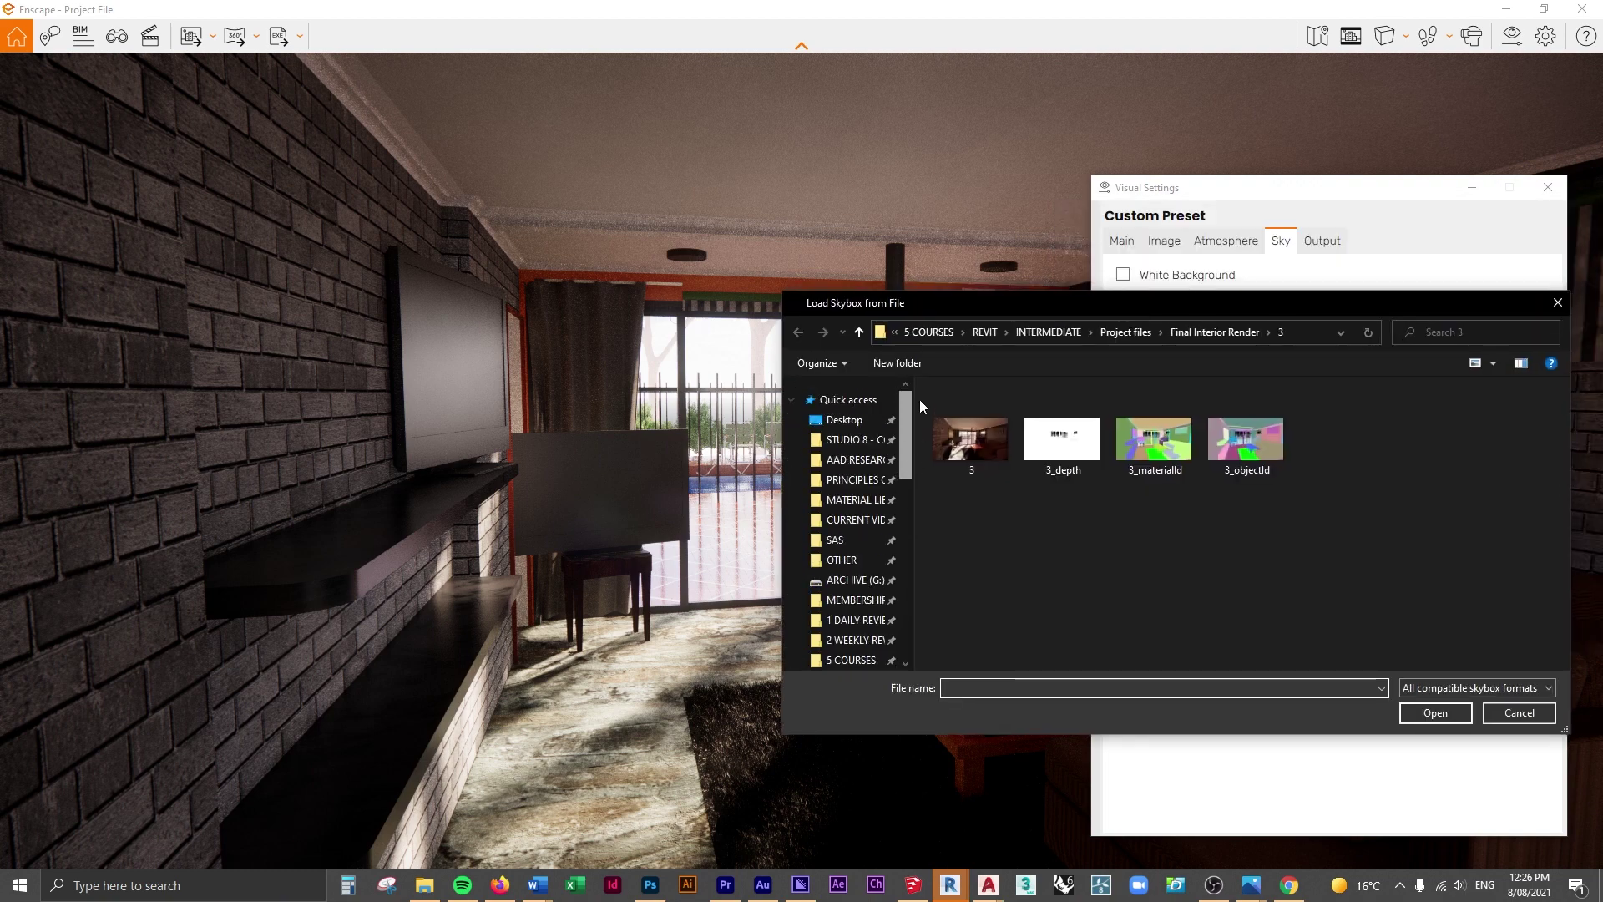
click(885, 400)
double_click(1008, 411)
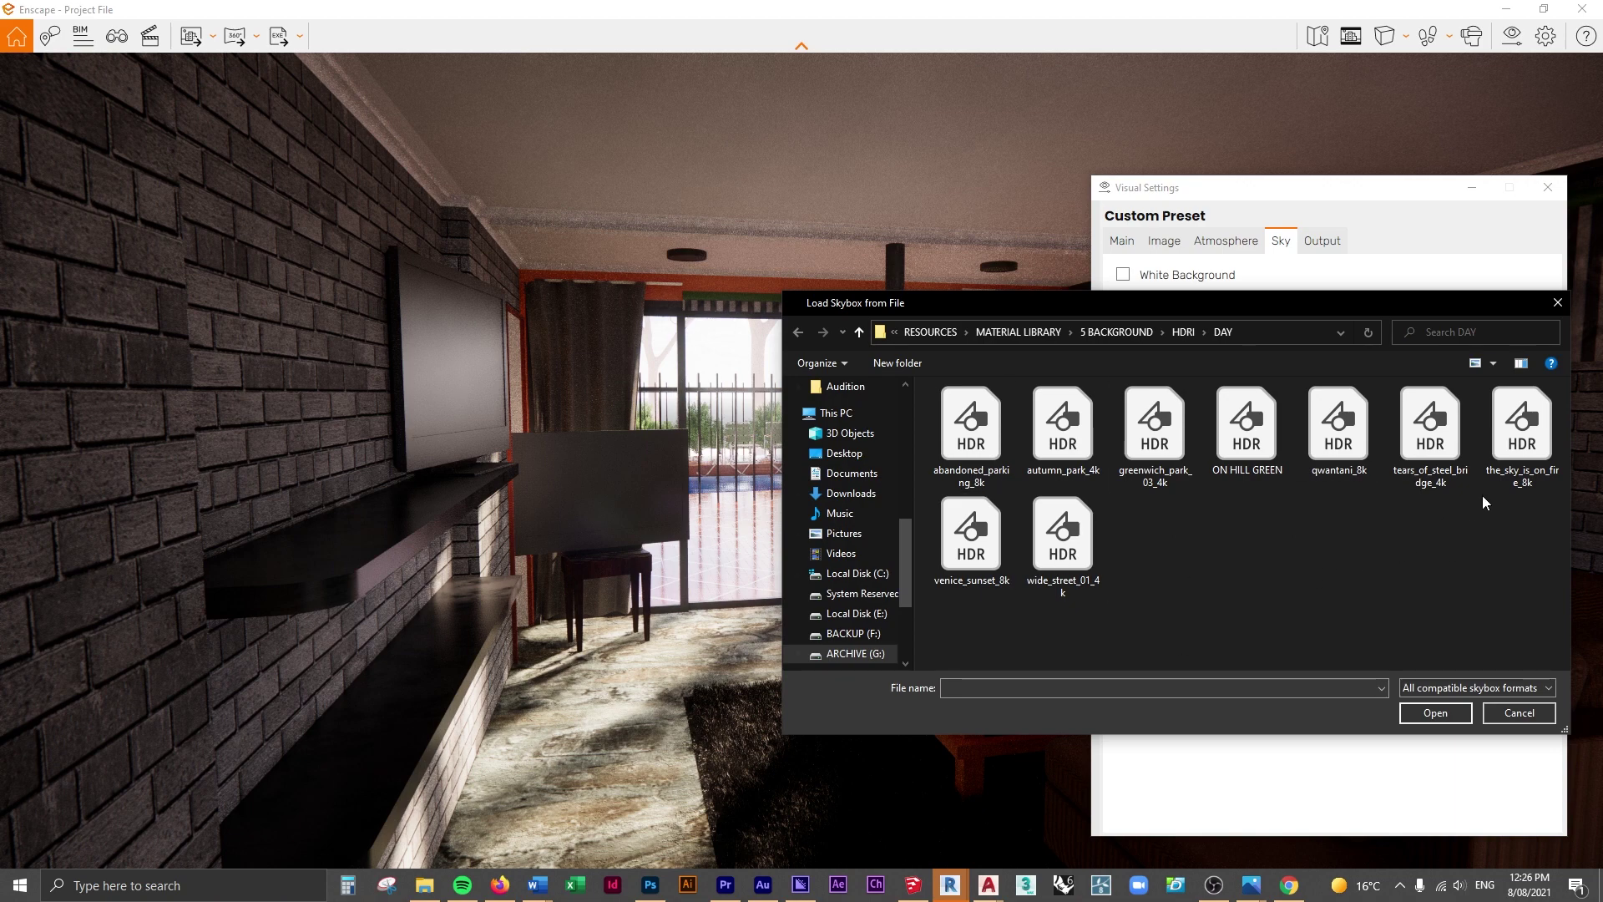
click(1524, 448)
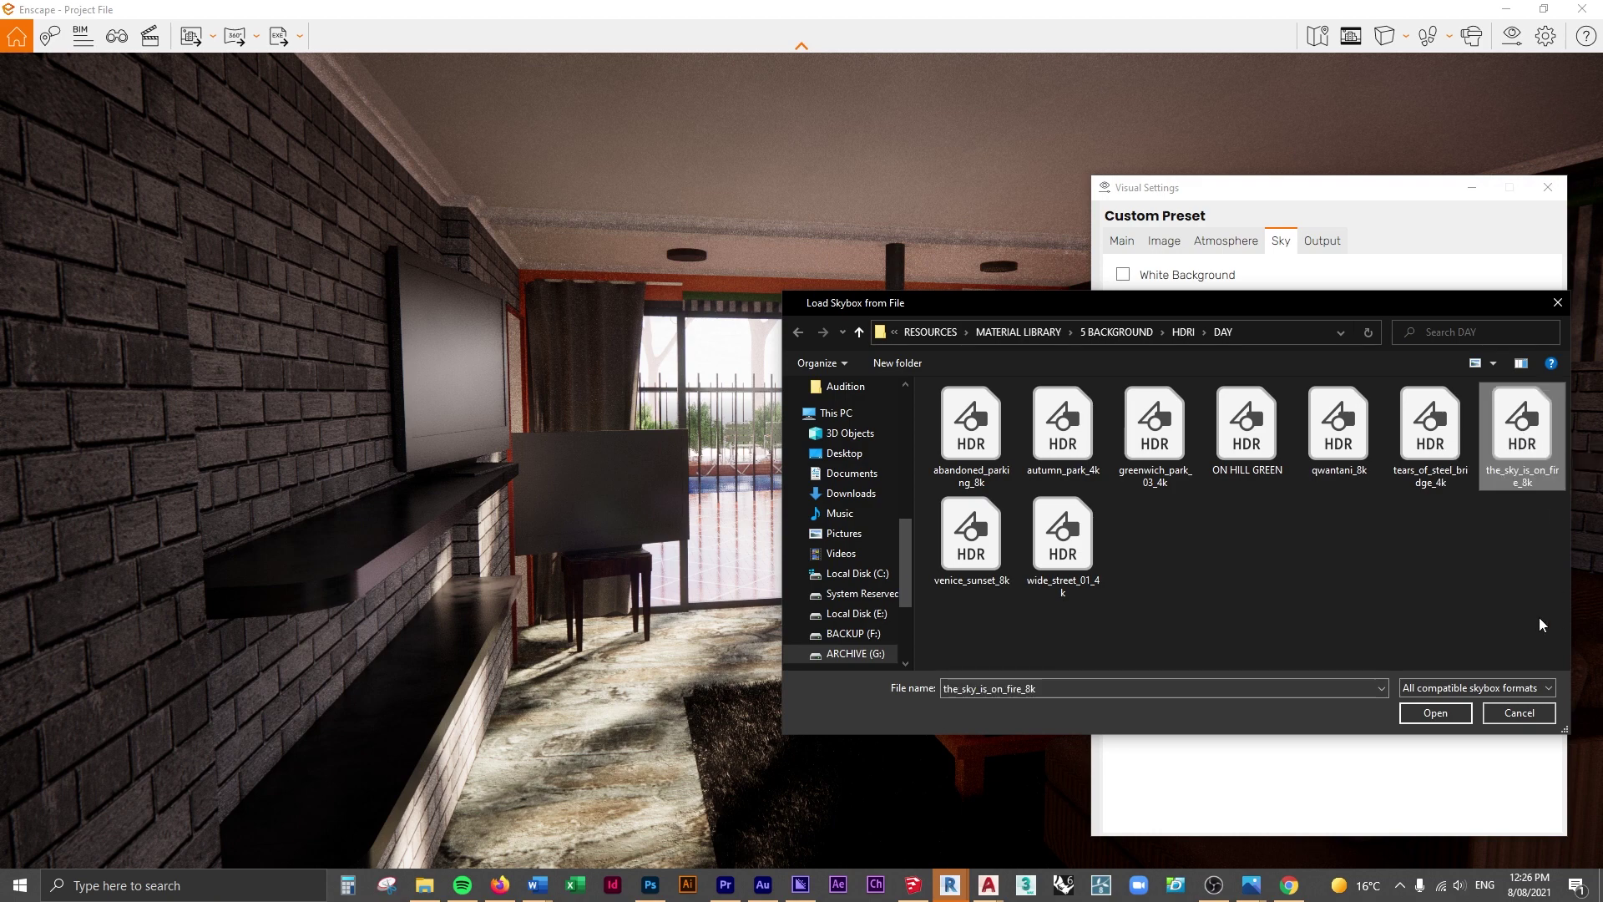
click(1435, 712)
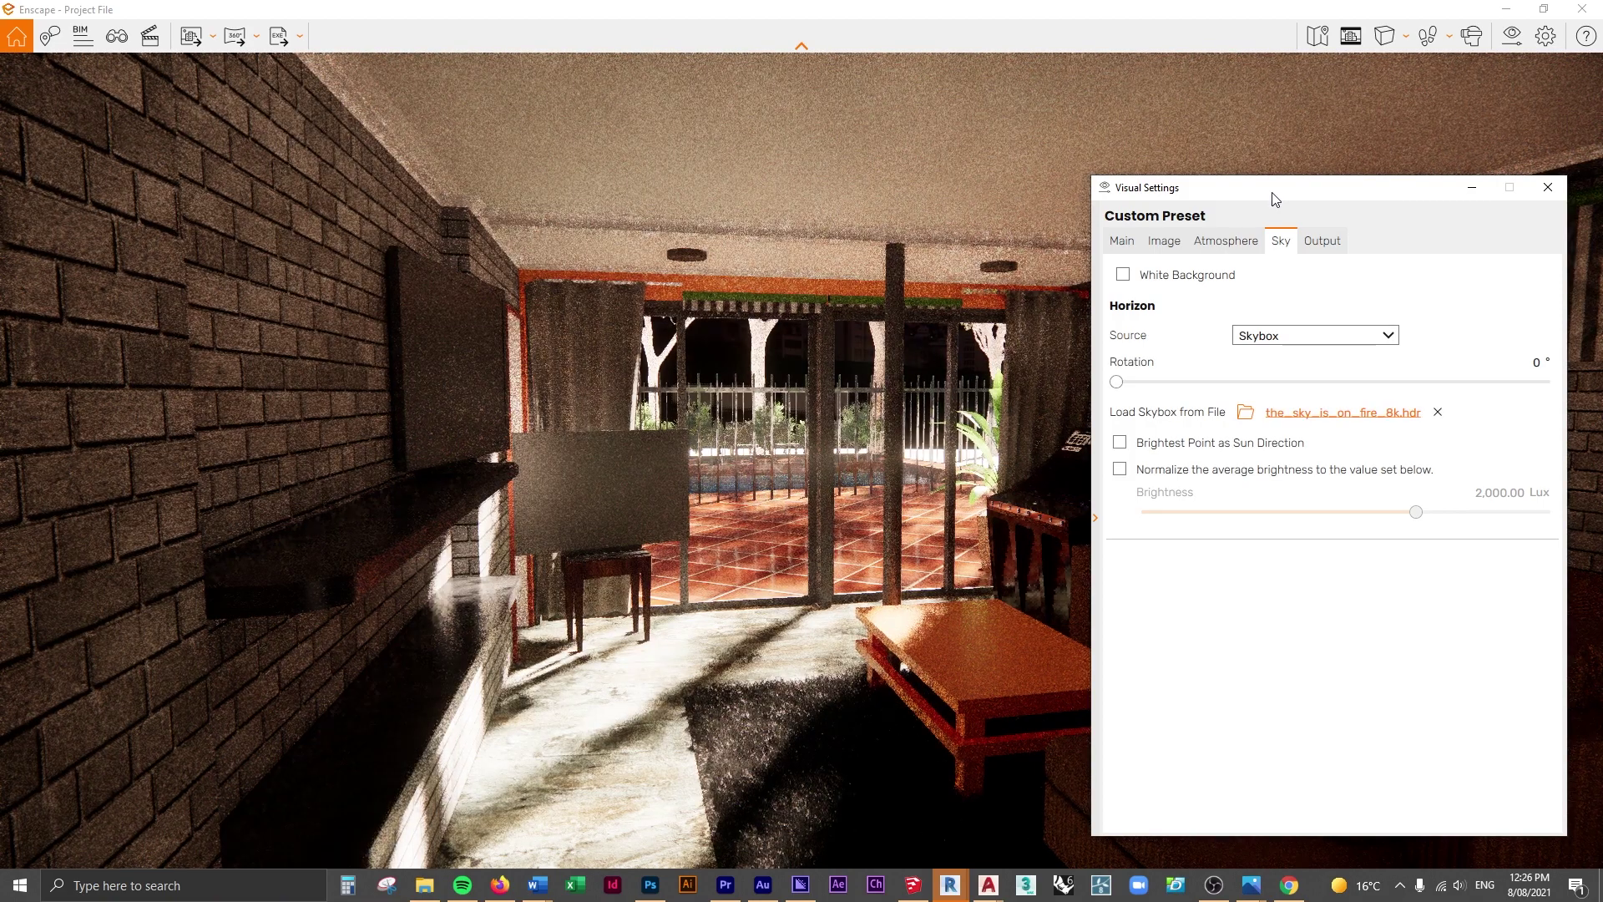
Walk through the glass doors onto the patio and look toward the shed and pool
drag(1274, 199, 1280, 164)
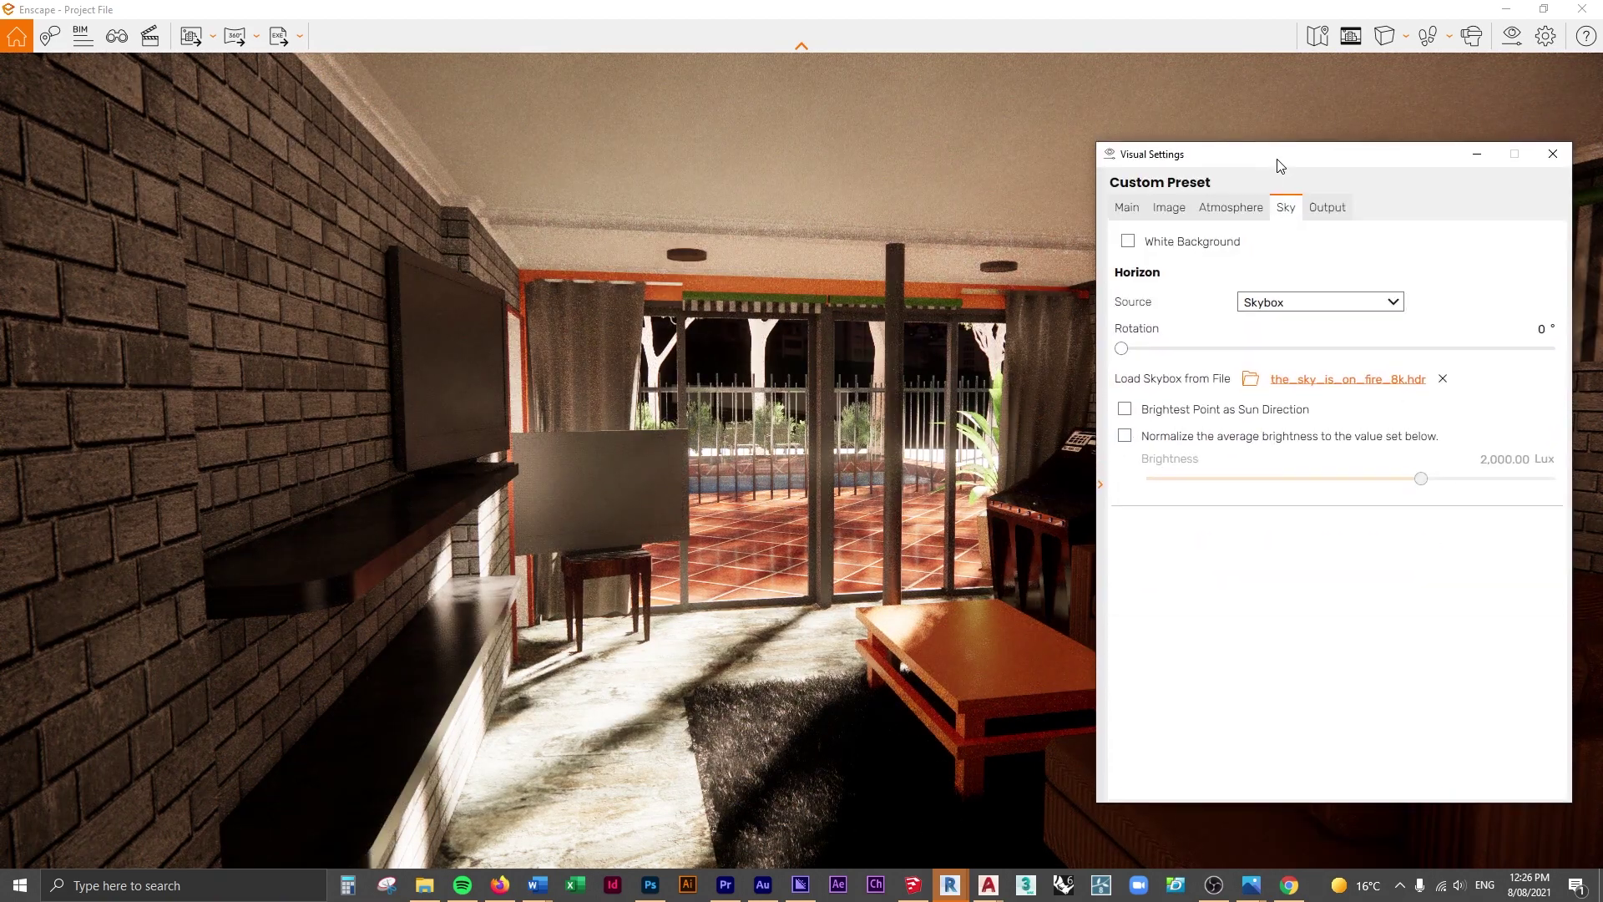
key(Escape)
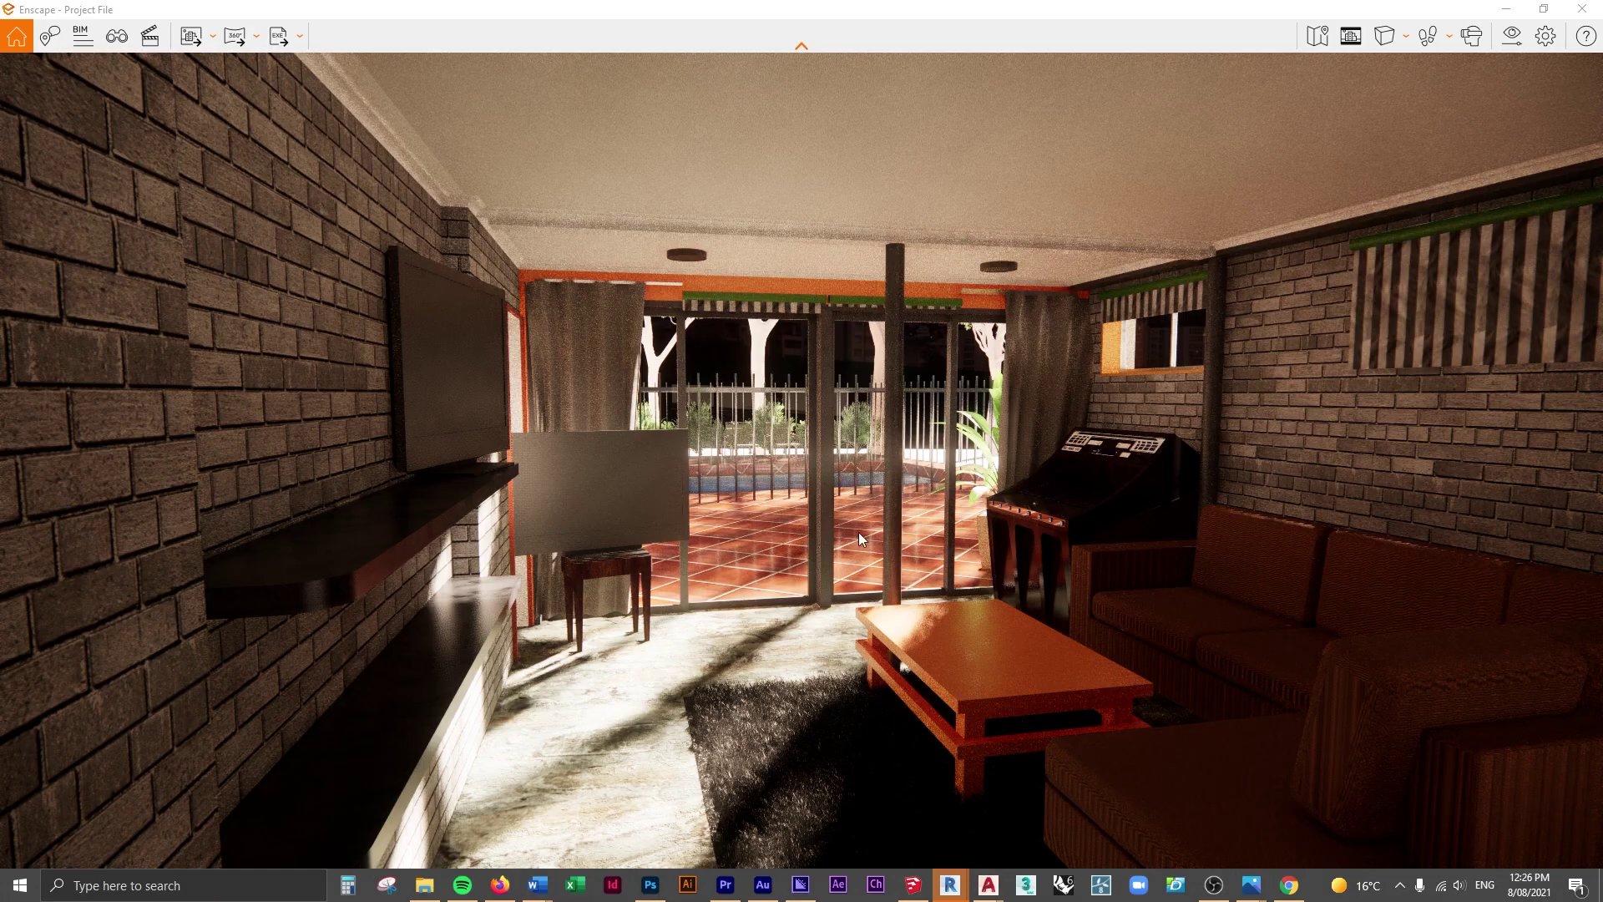
key(w)
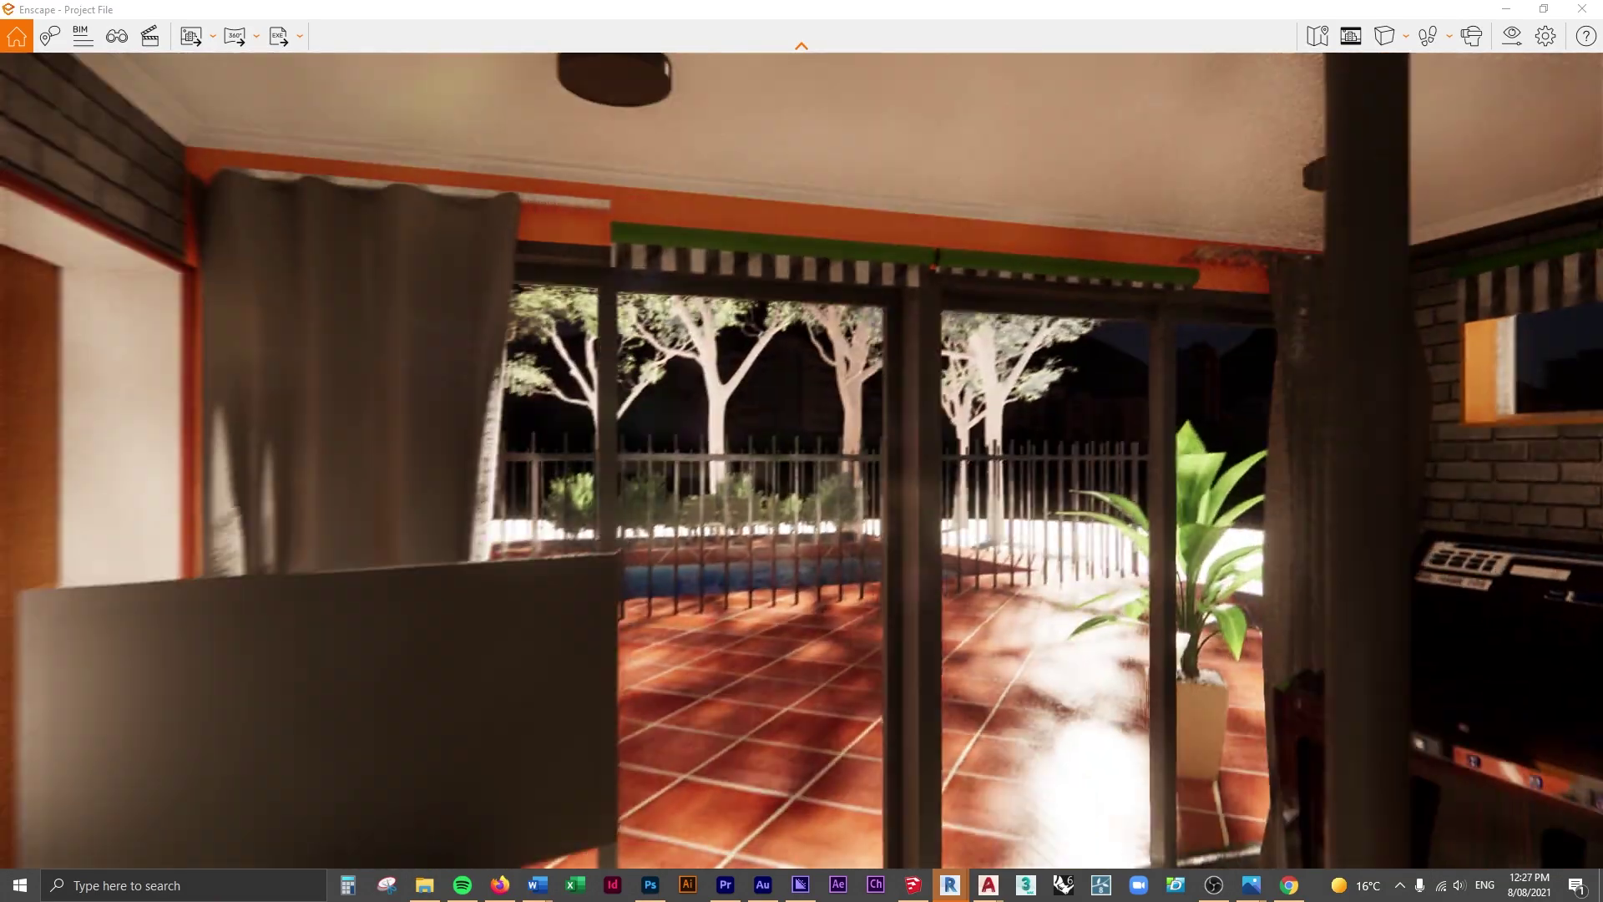
key(w)
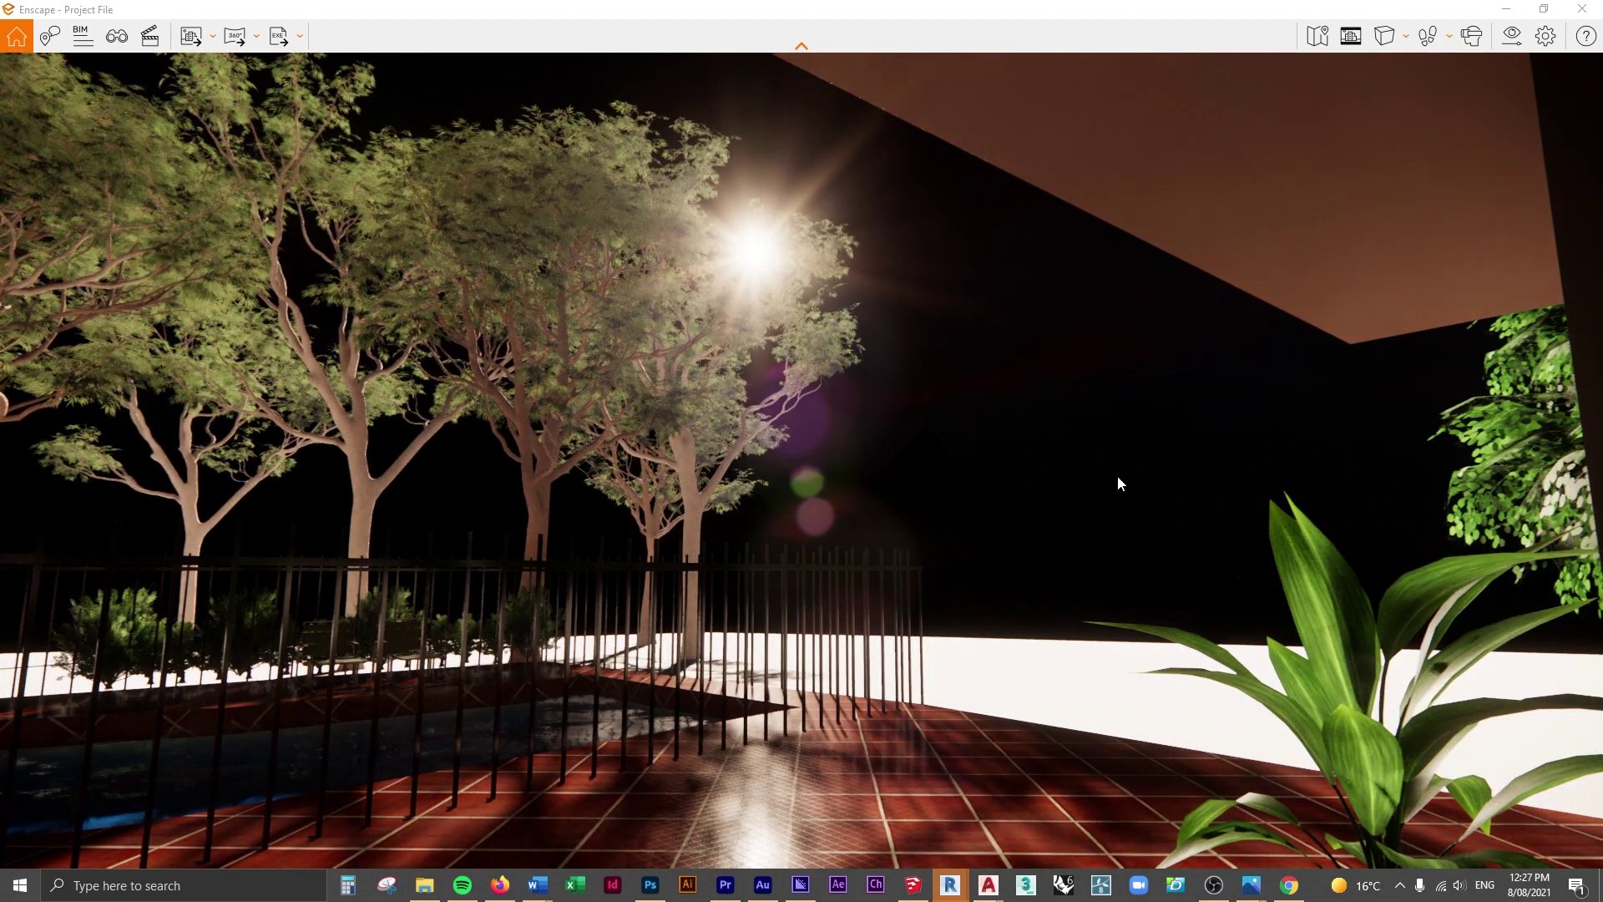
drag(1119, 483, 1061, 489)
Try the skybox rotation, enable Normalize average brightness, and view the sea horizon
click(1512, 35)
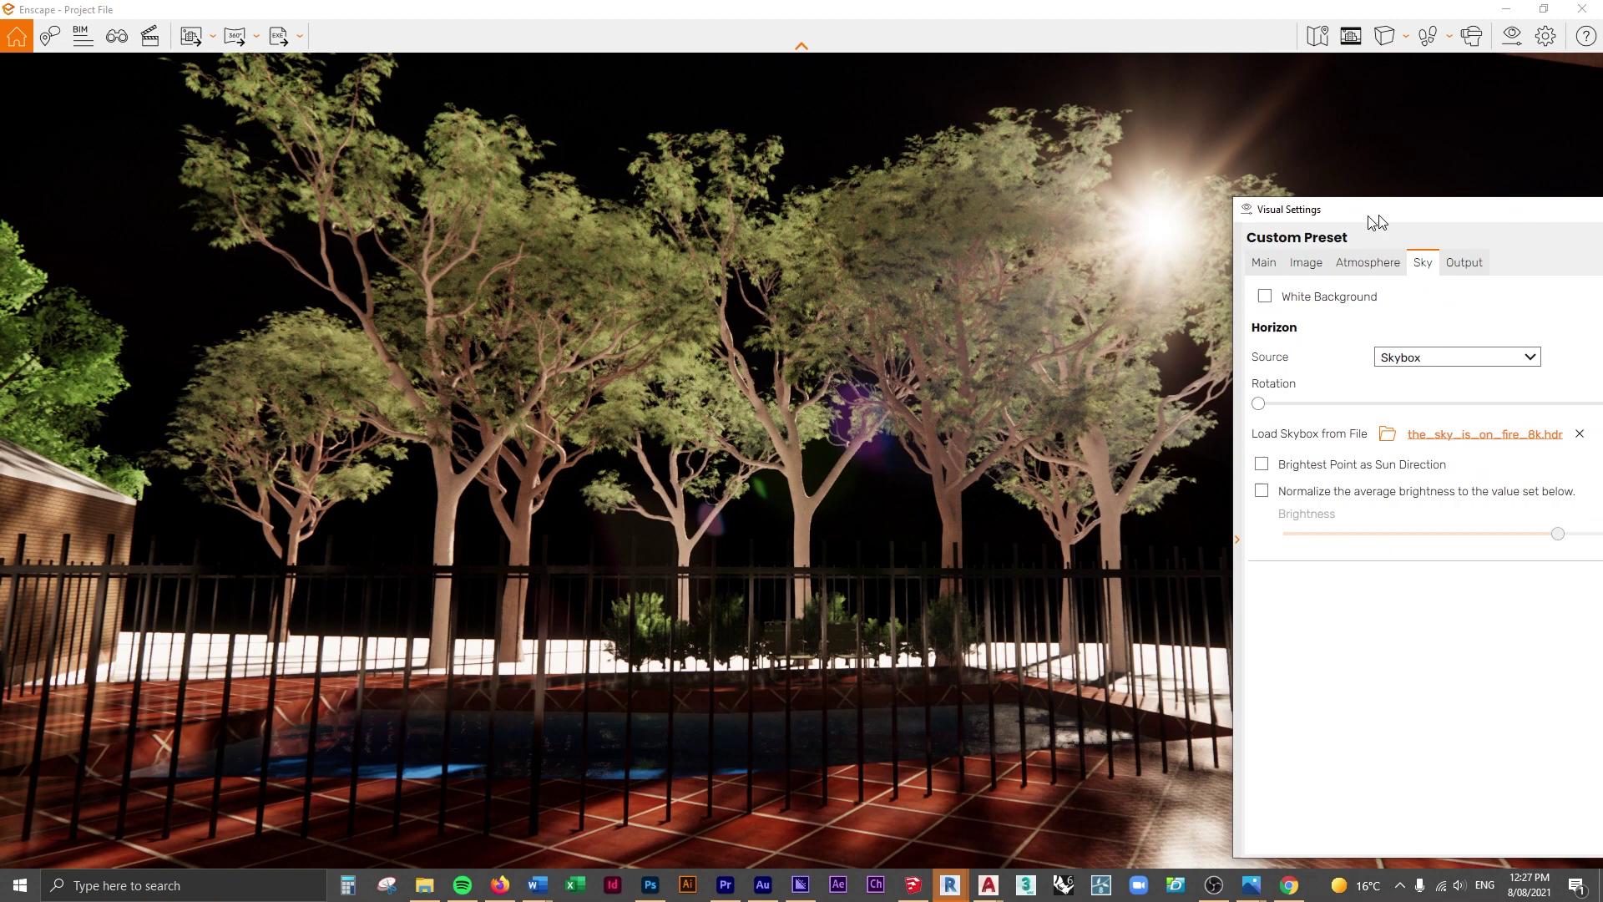
drag(1373, 219, 1226, 186)
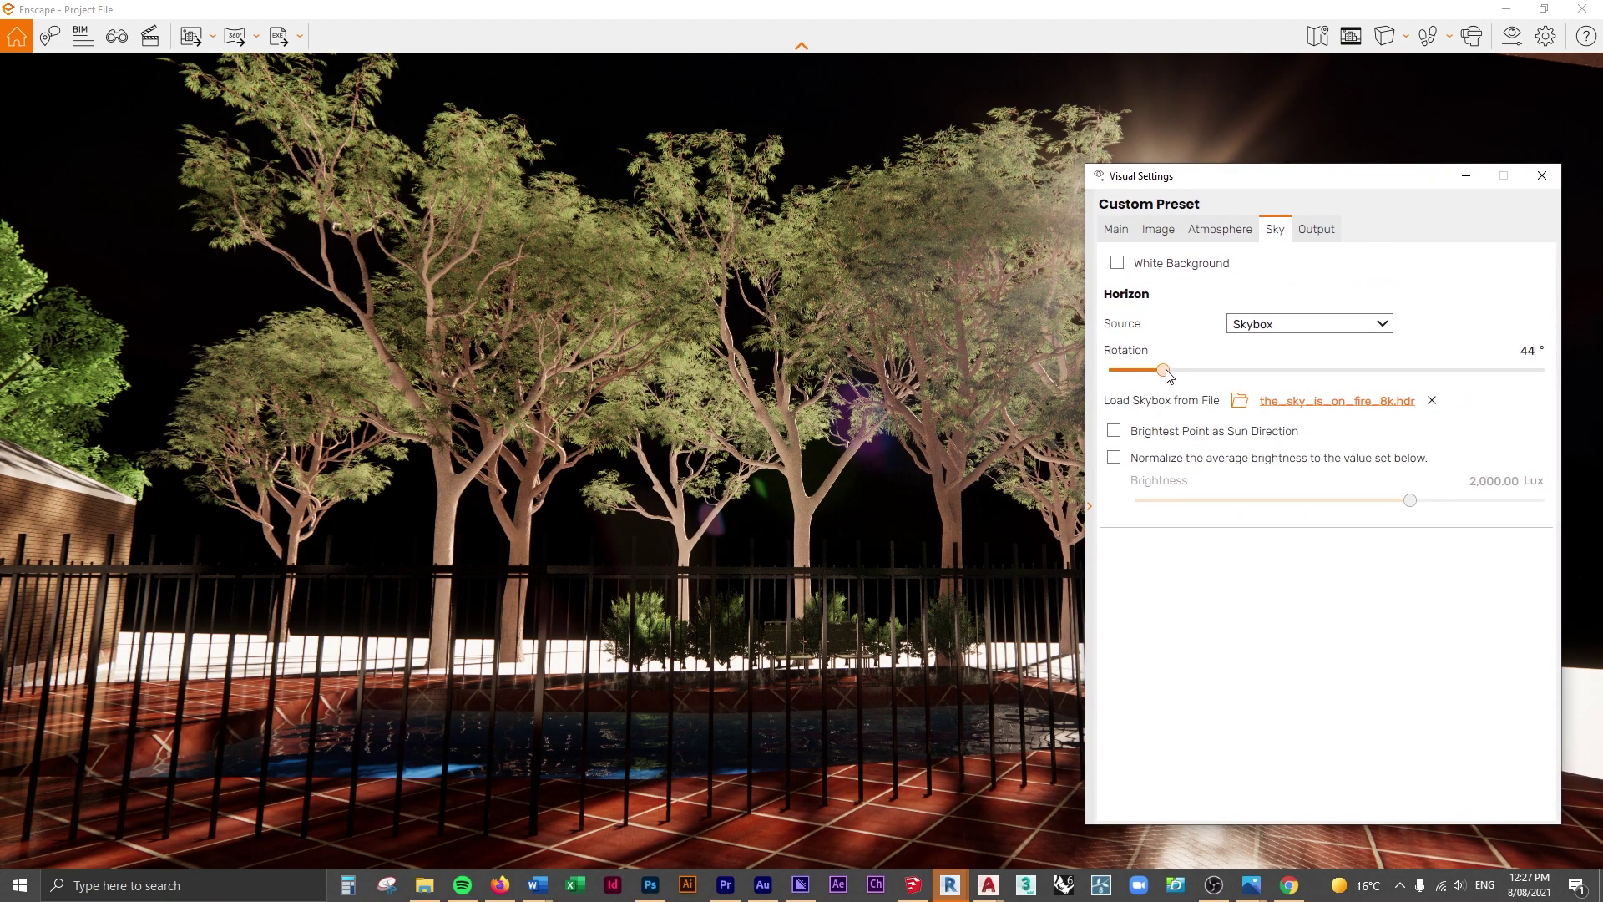
drag(1163, 369, 1109, 371)
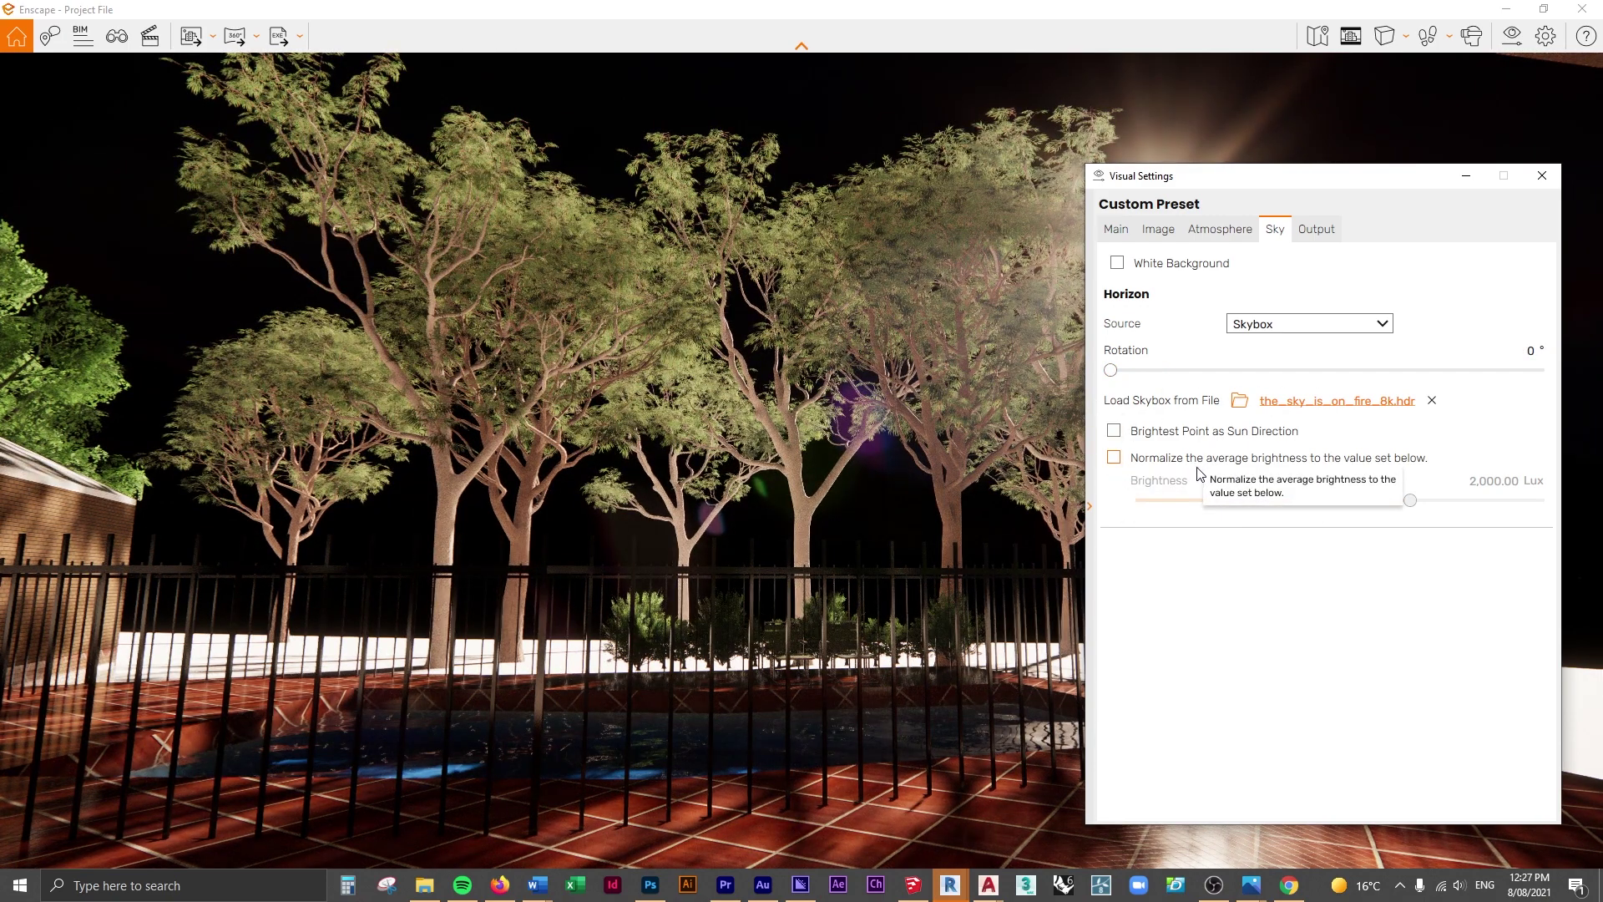
click(1114, 457)
drag(1248, 176, 1602, 186)
drag(1172, 414, 1370, 428)
Tour the deck past the pool, gazebo, trees and mountain, then reopen Visual Settings
key(a)
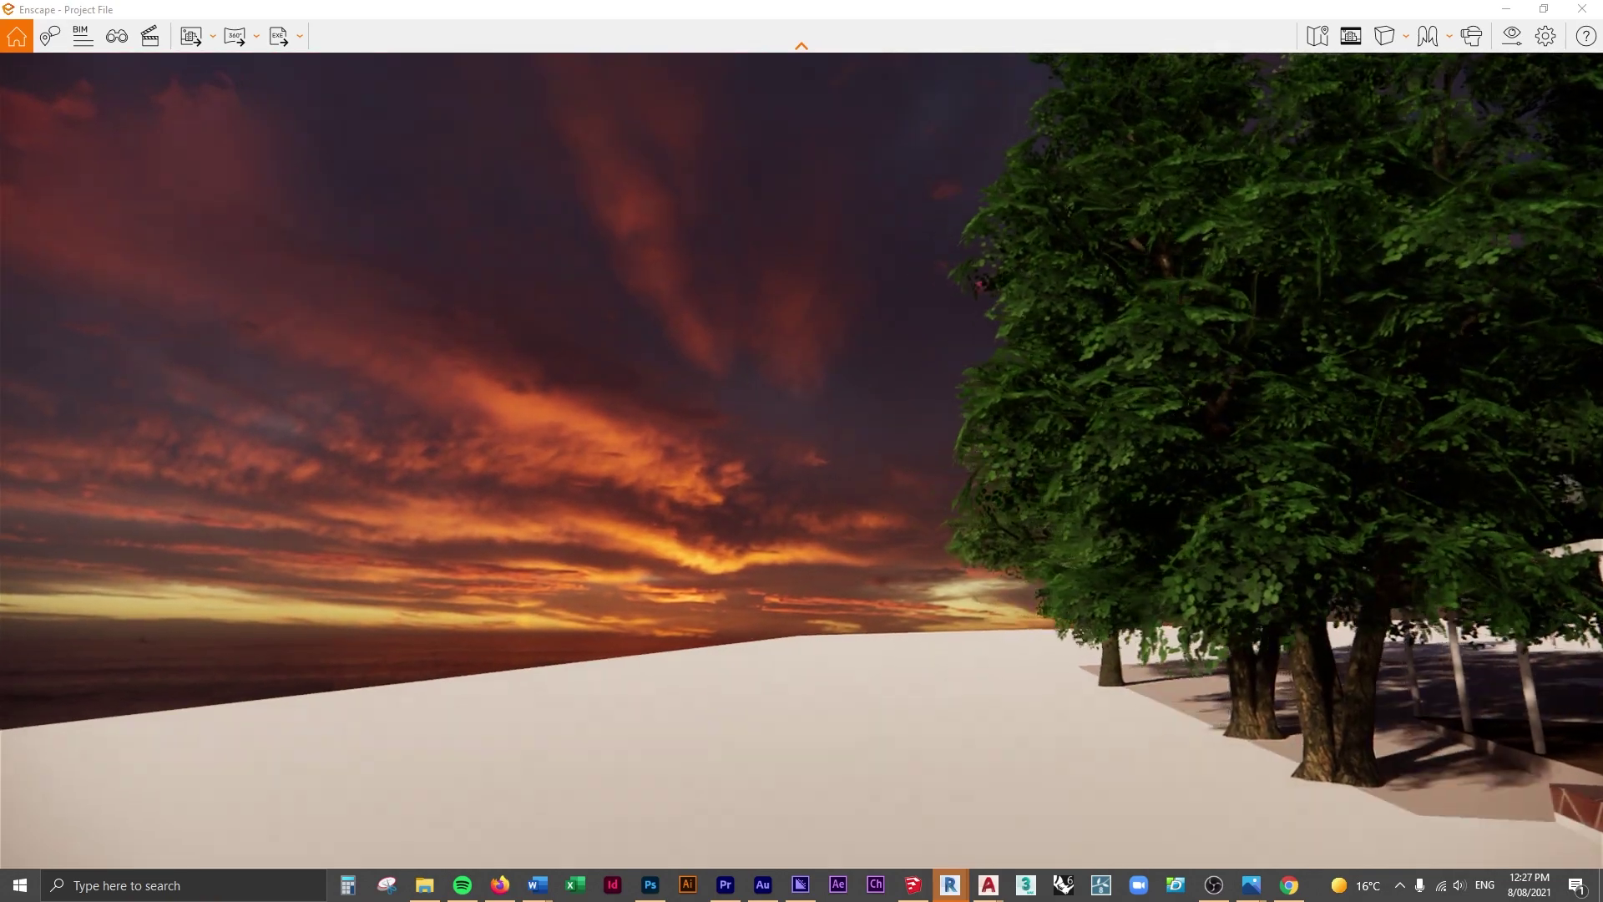
key(Left)
key(a)
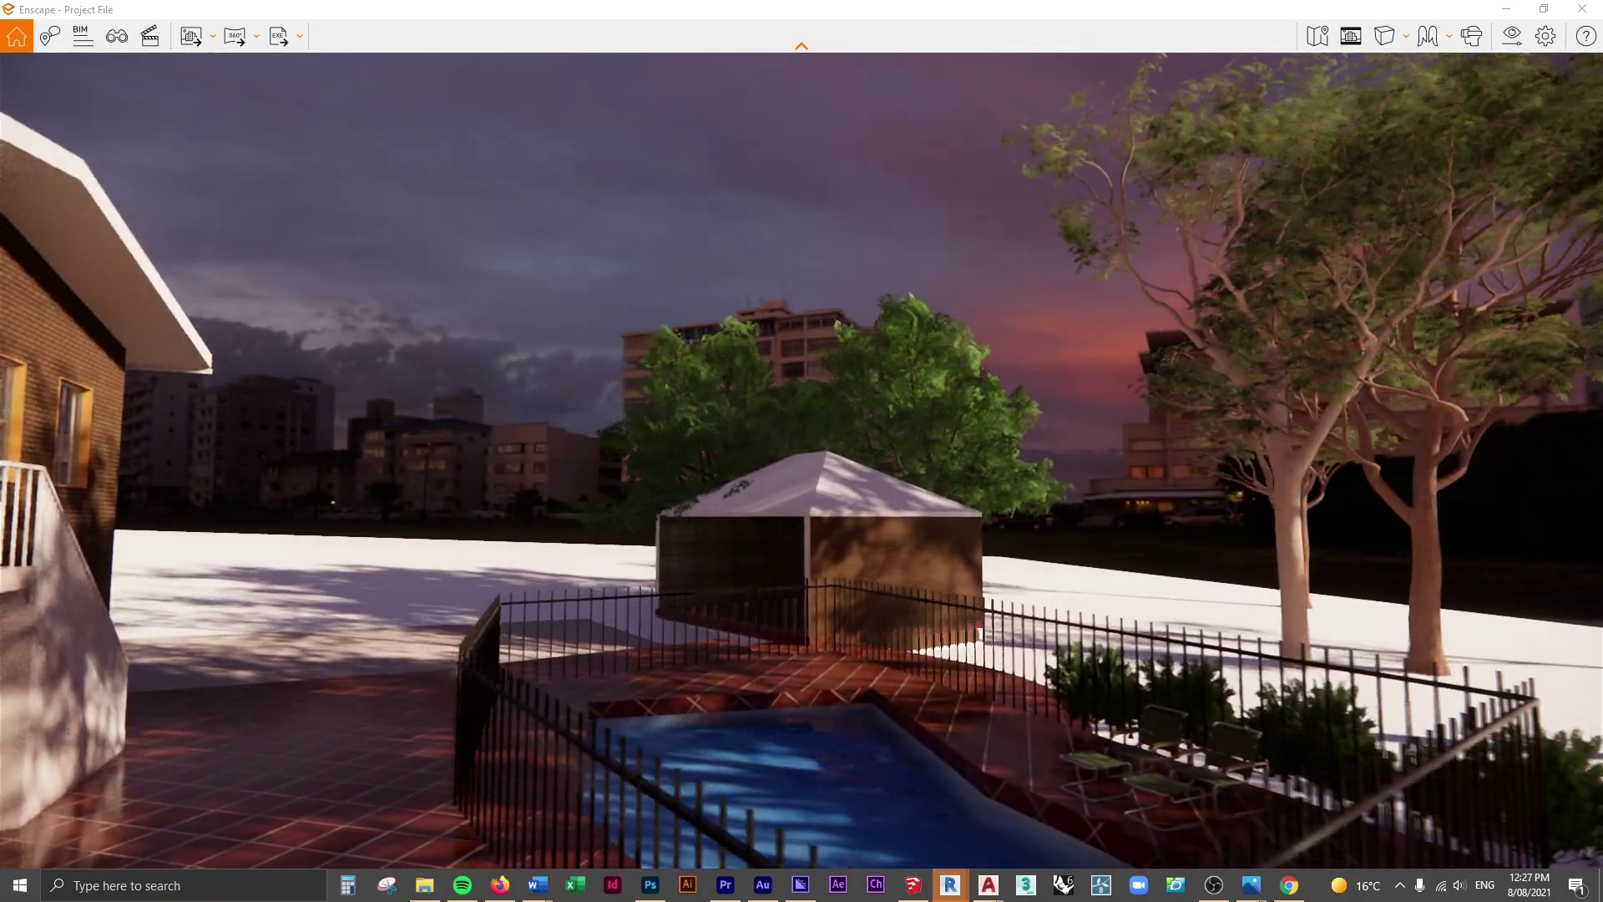
key(d)
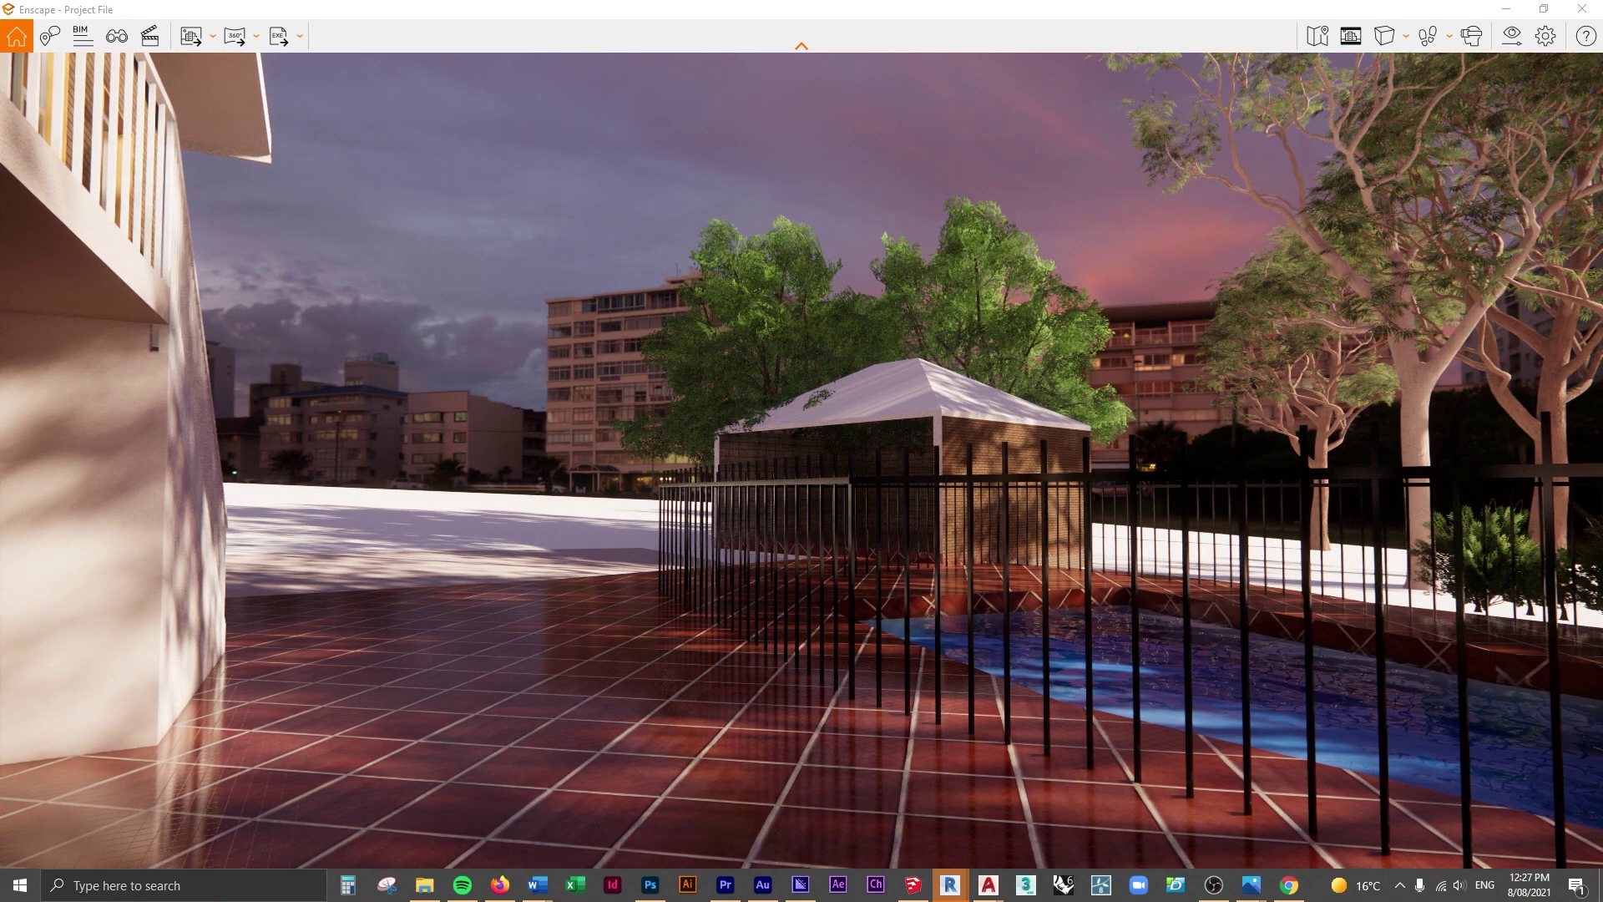
key(a)
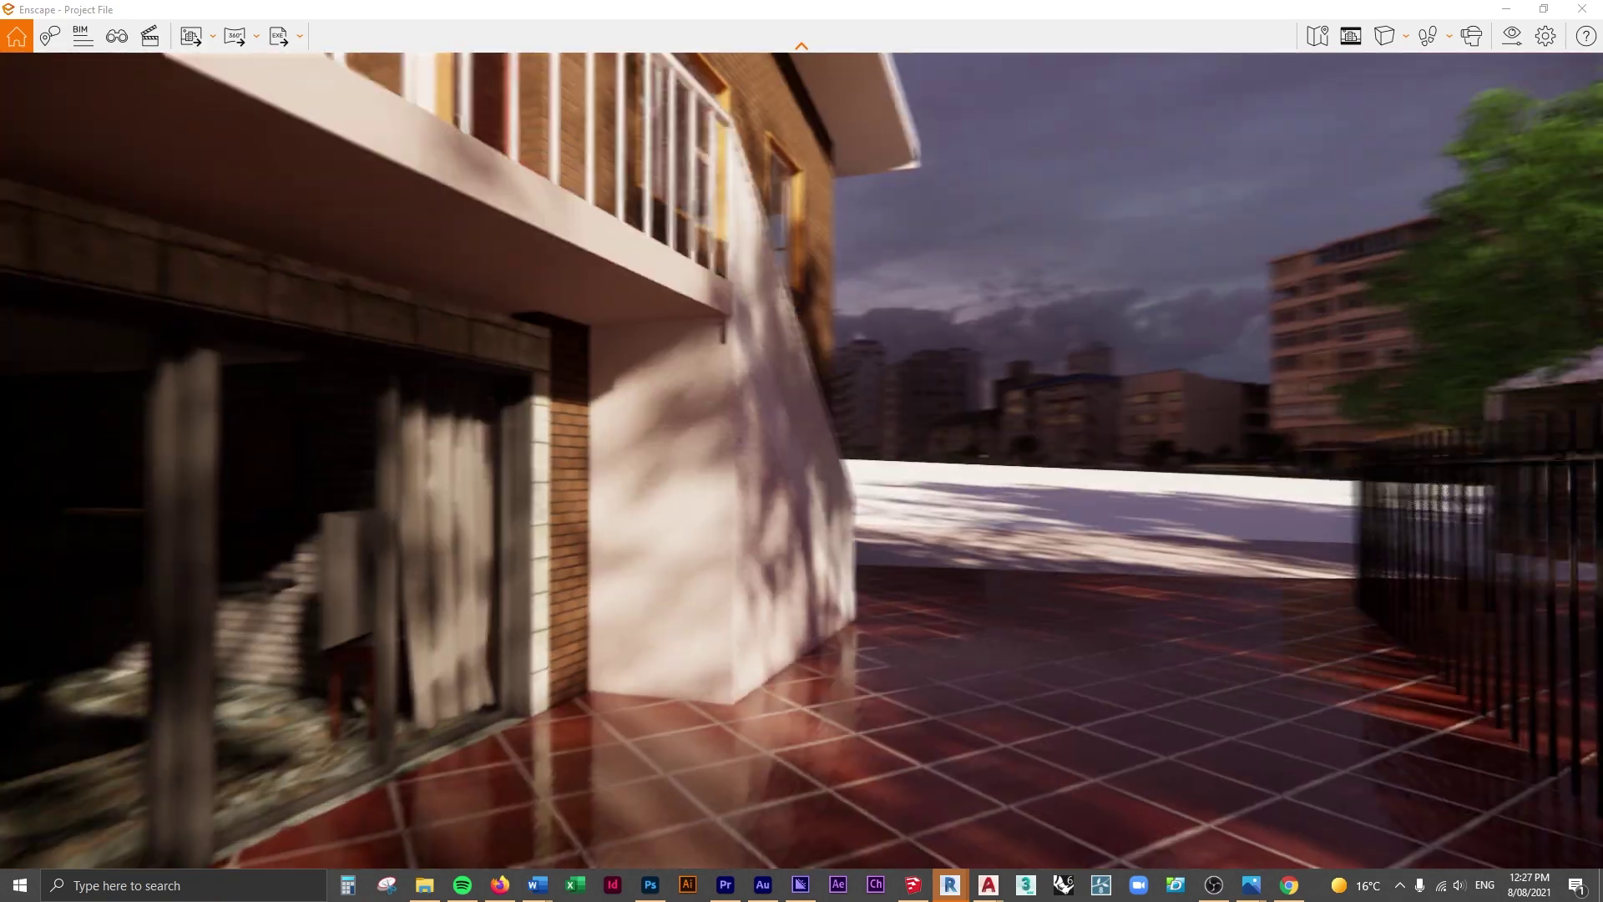
drag(793, 267, 1049, 264)
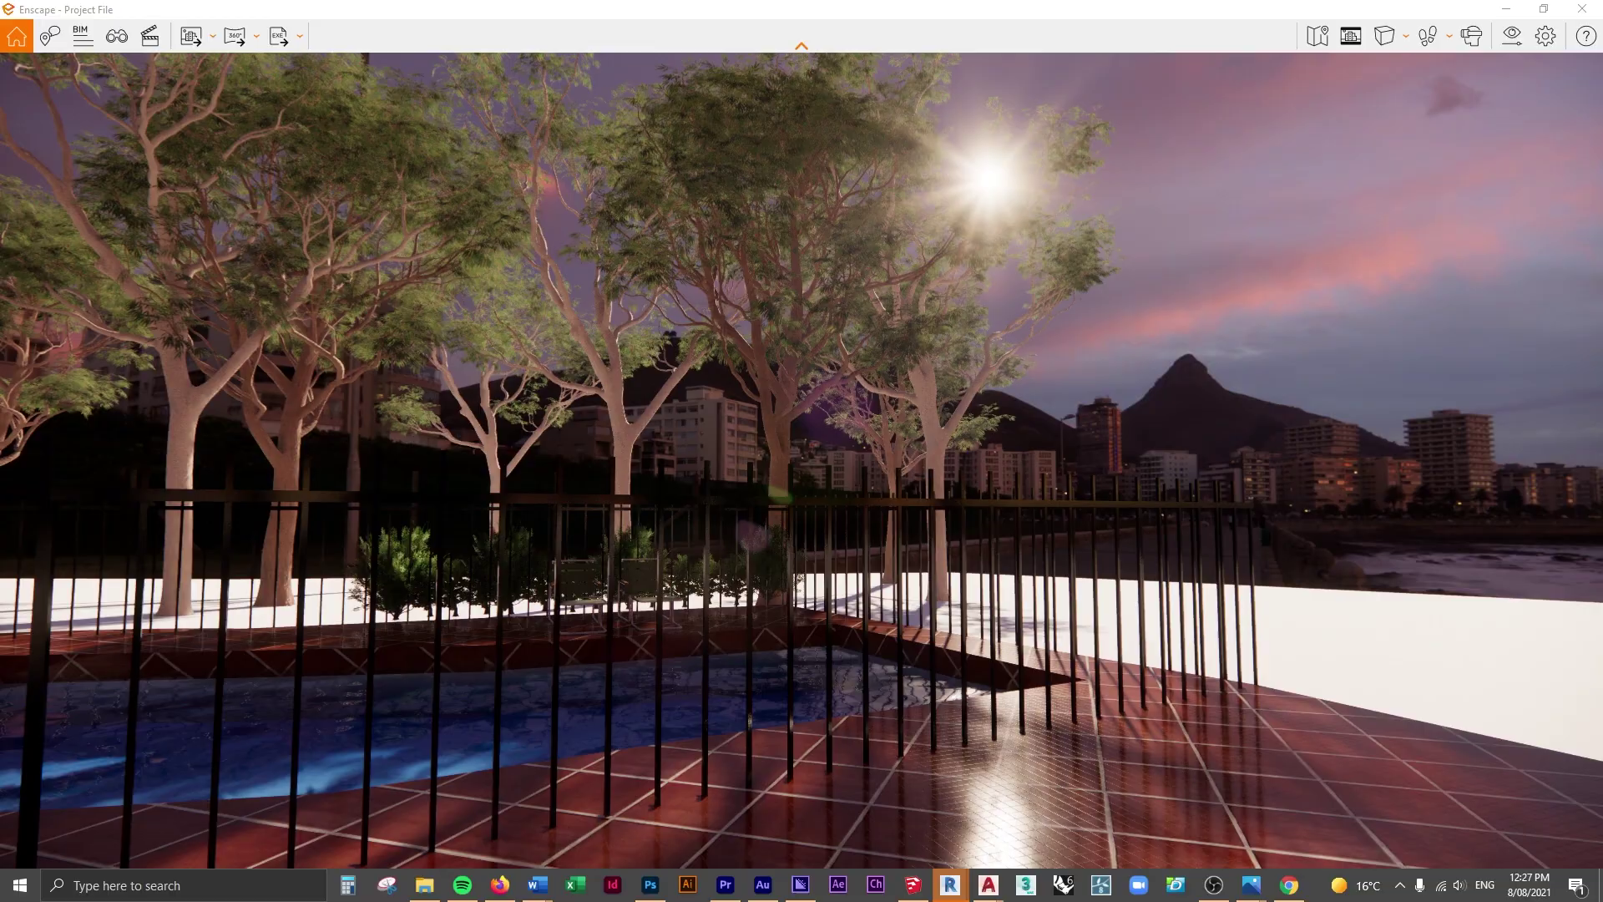
click(1512, 36)
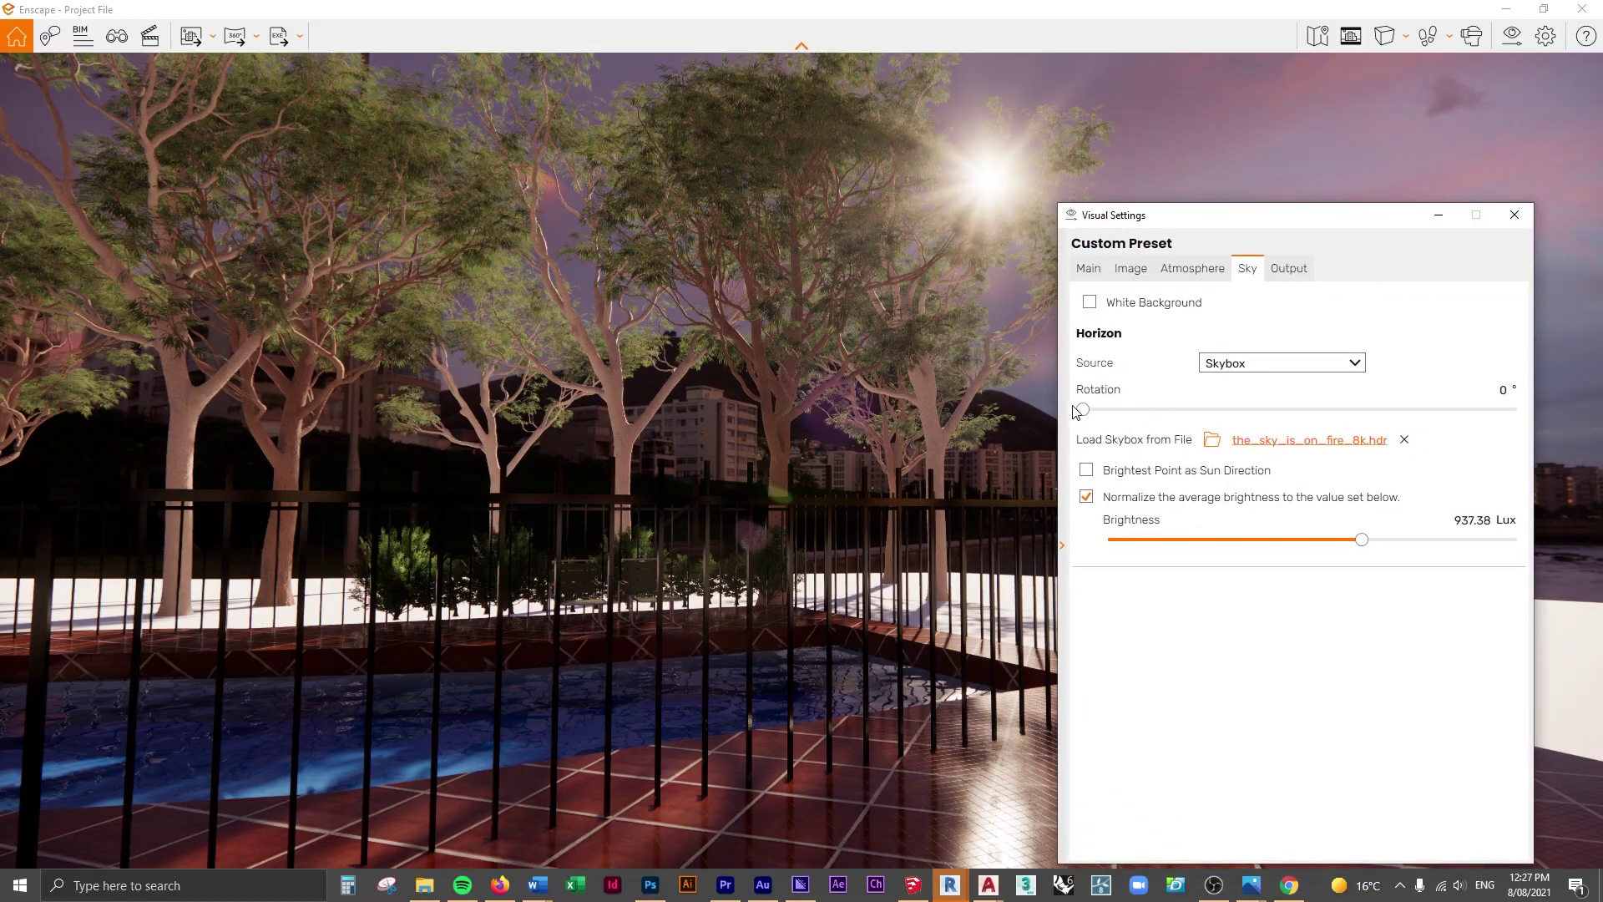
Rotate the sunset skybox to 242° and bring its brightness to 182.40 Lux
drag(1082, 410, 1374, 421)
click(1514, 215)
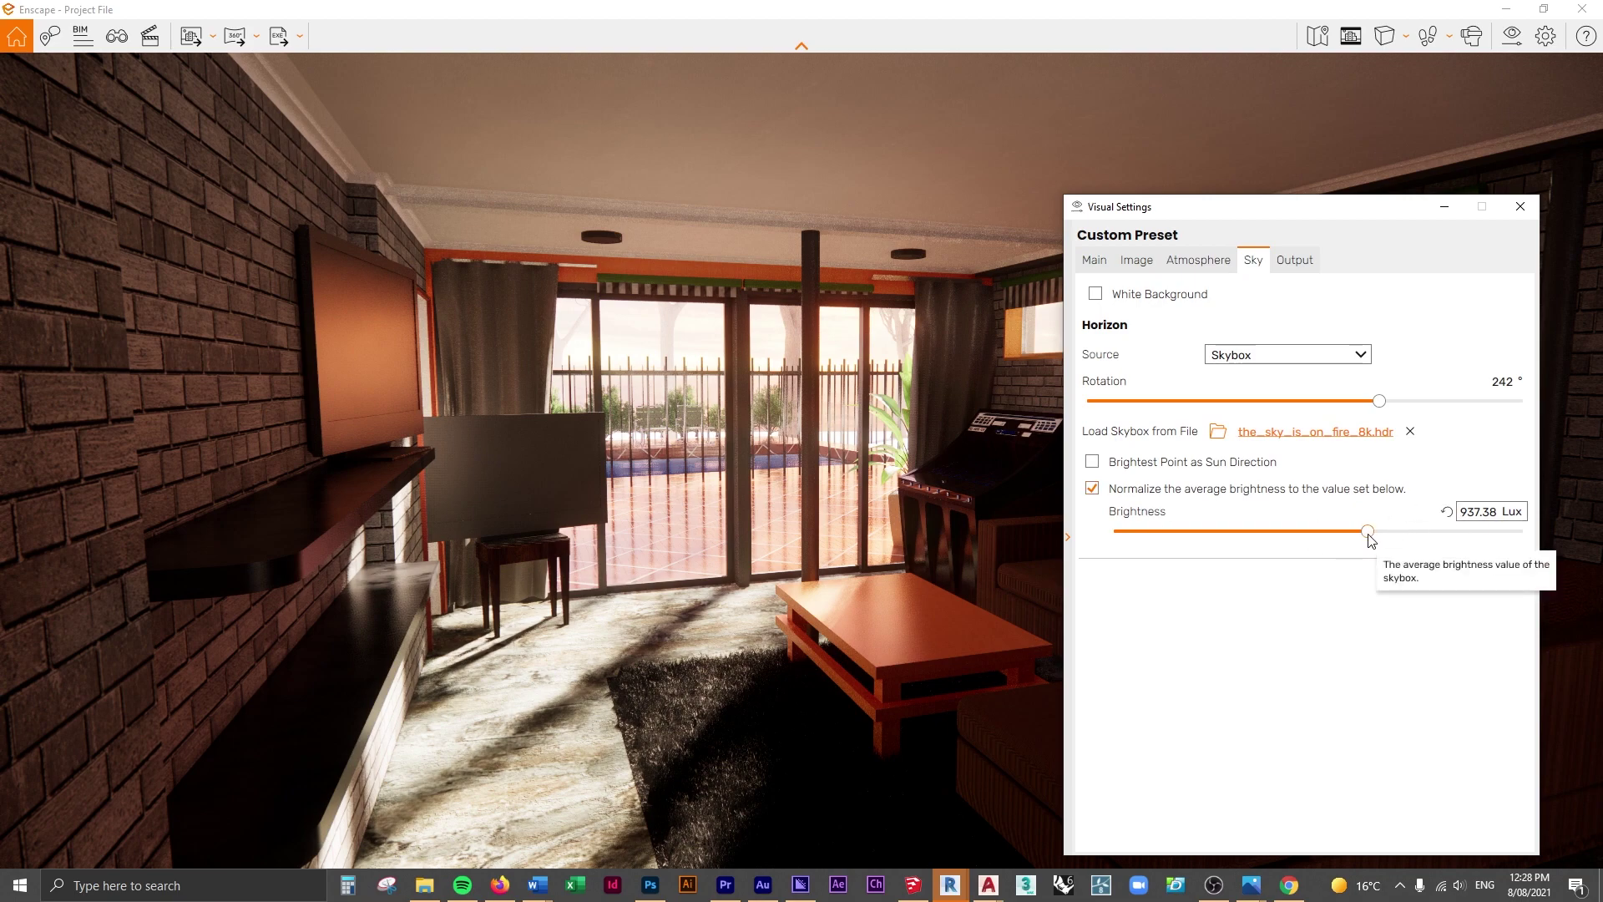
drag(1369, 535, 1326, 552)
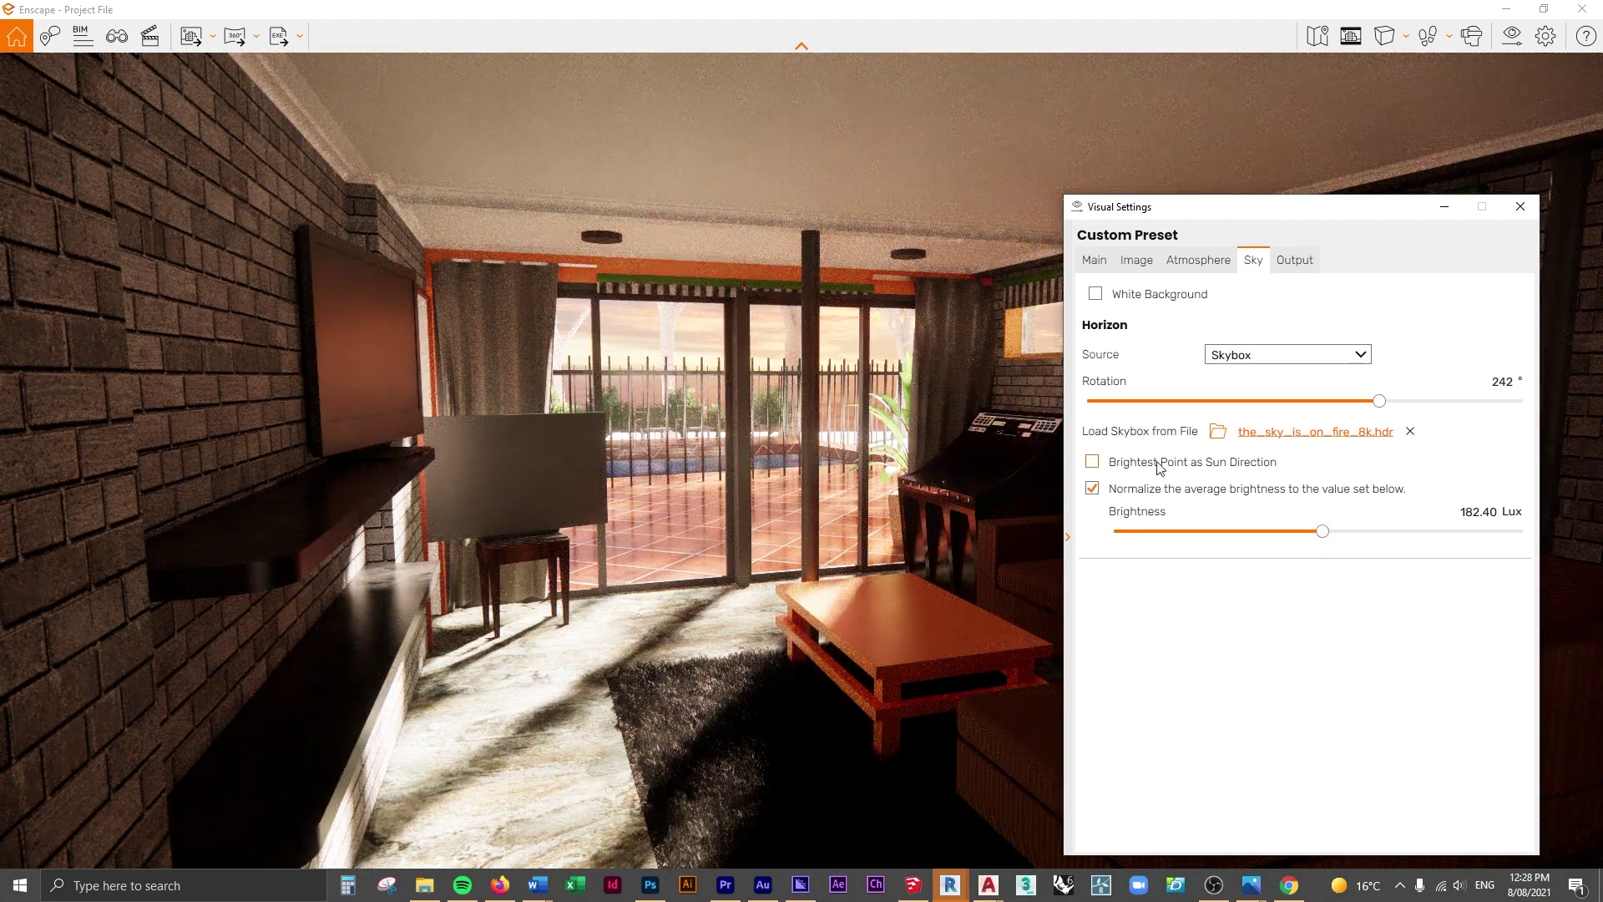
drag(1322, 531, 1219, 548)
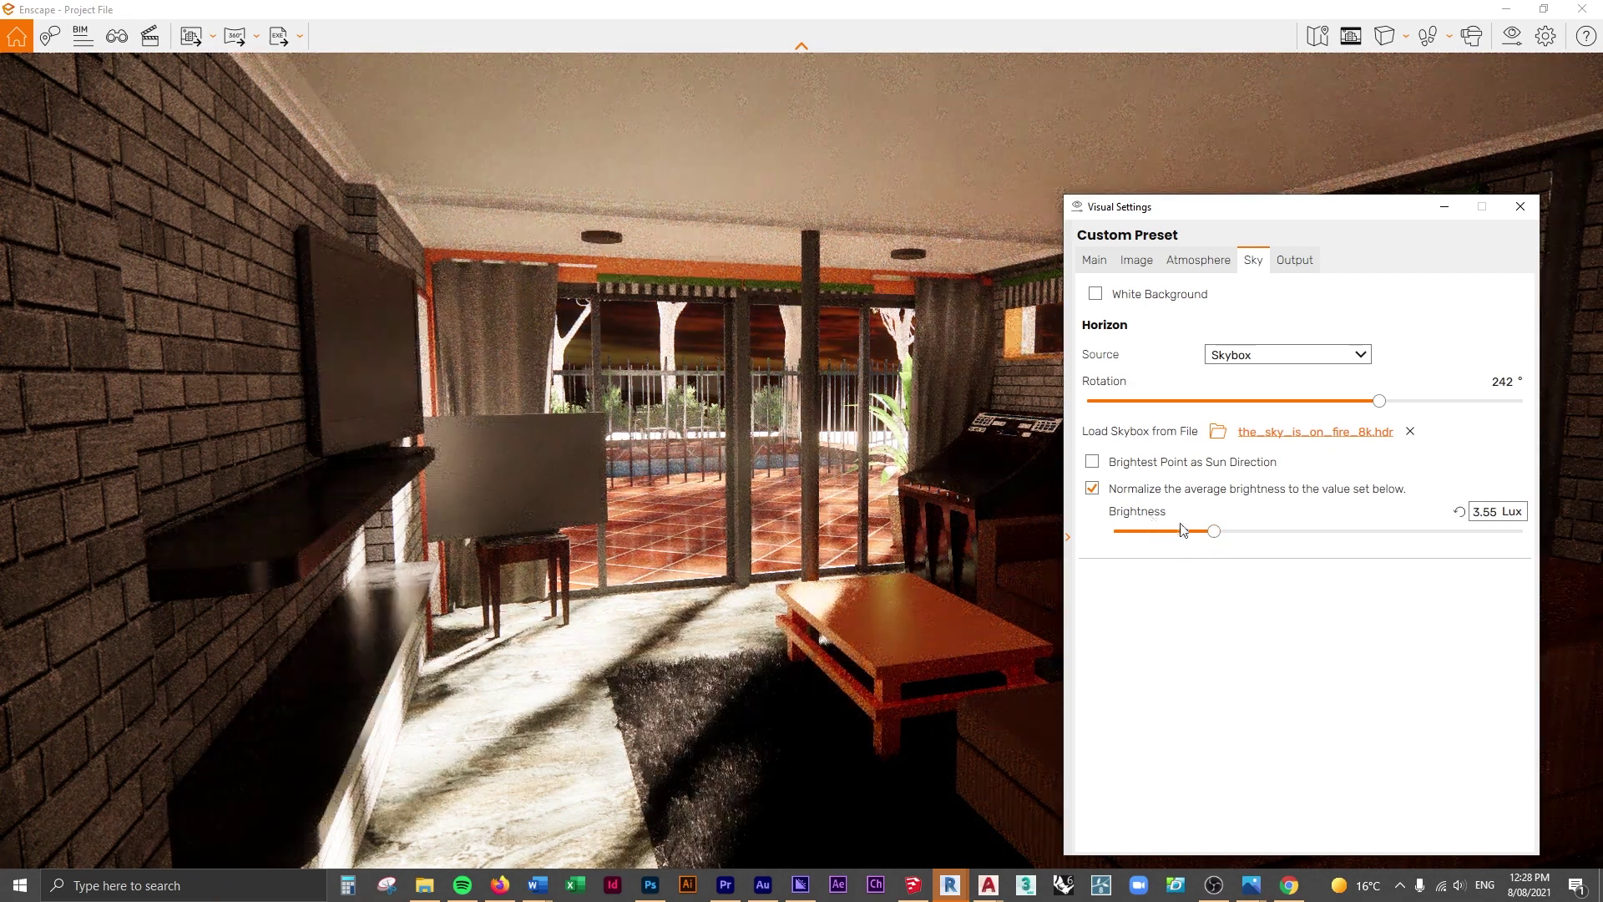
drag(1214, 531, 1327, 546)
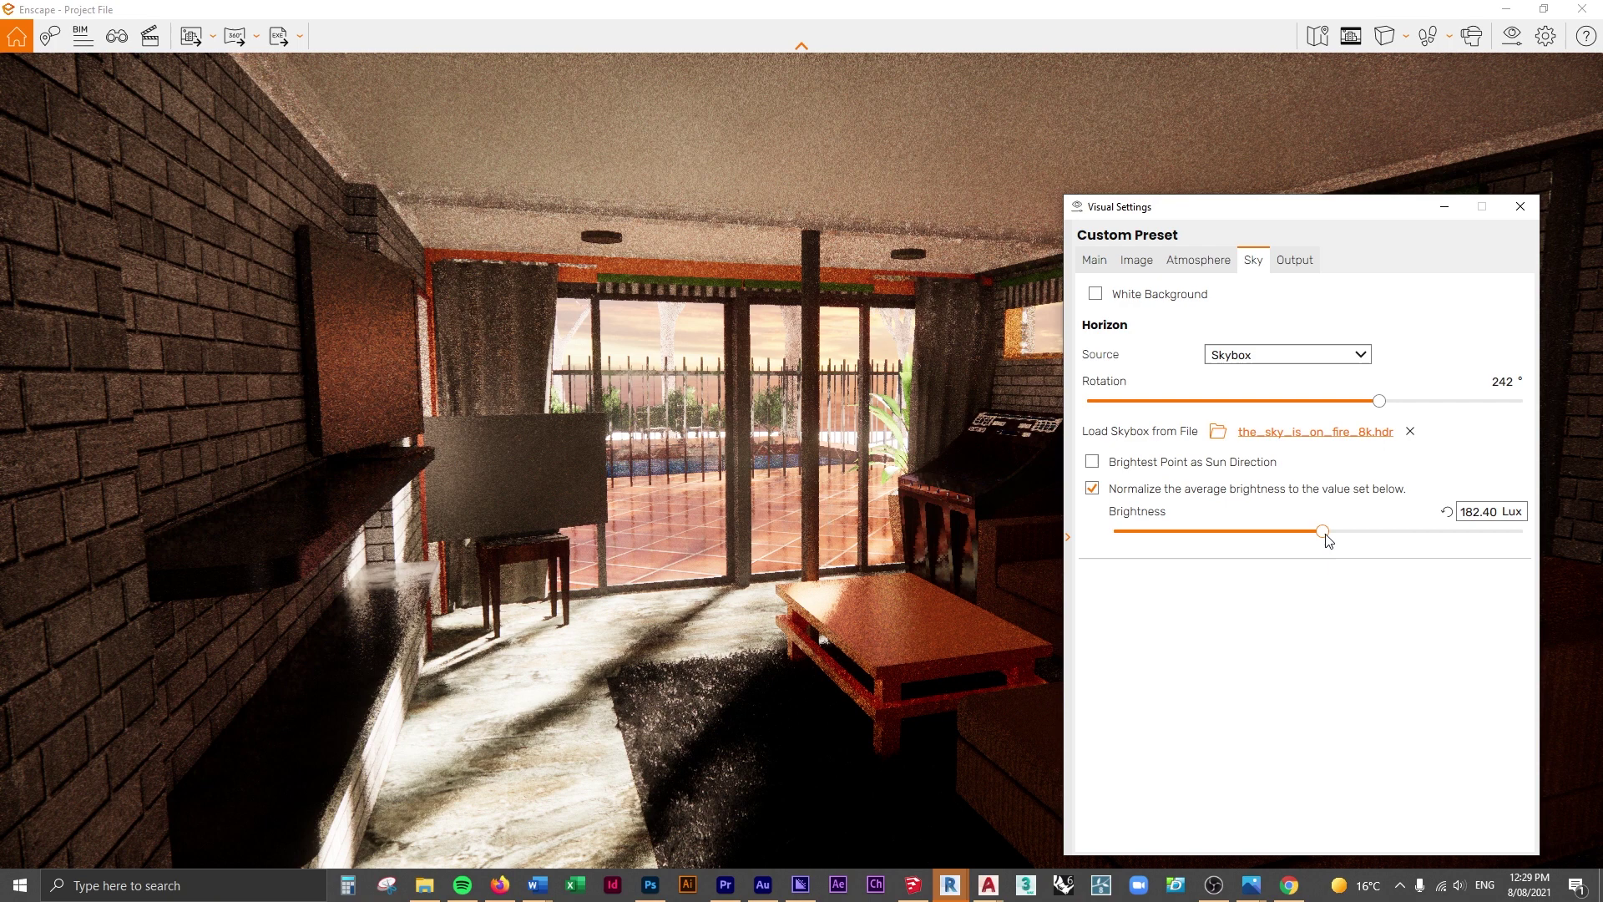
mouse_move(1207, 474)
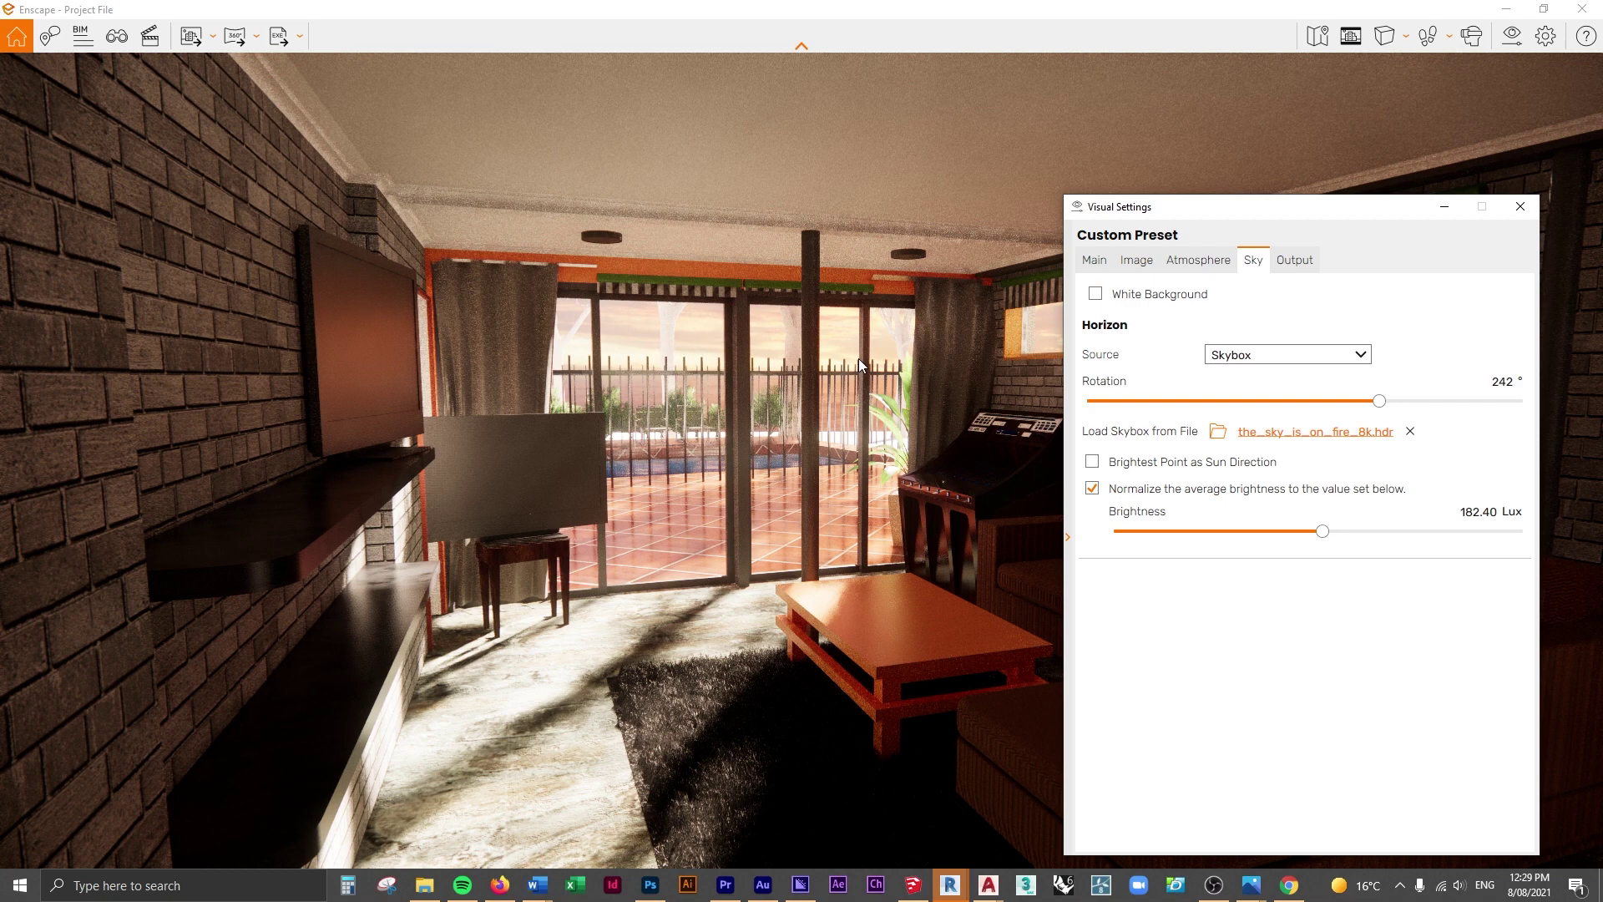
Reframe a wider living room view and show Output settings: Ultra HD 3840 × 2160 PNG
key(space)
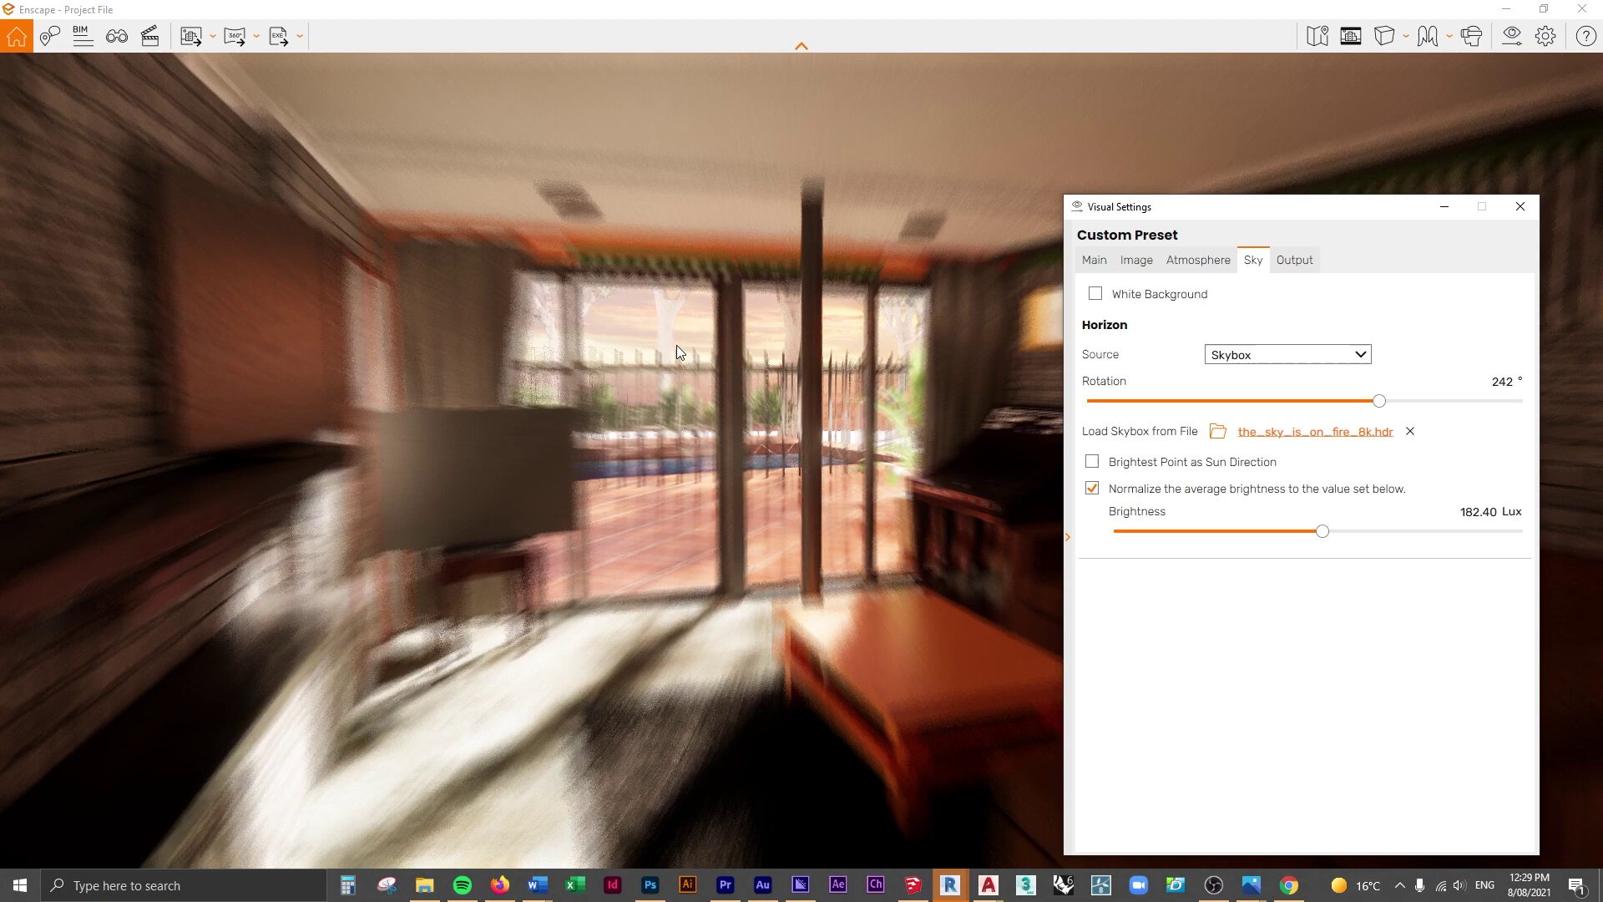
key(Escape)
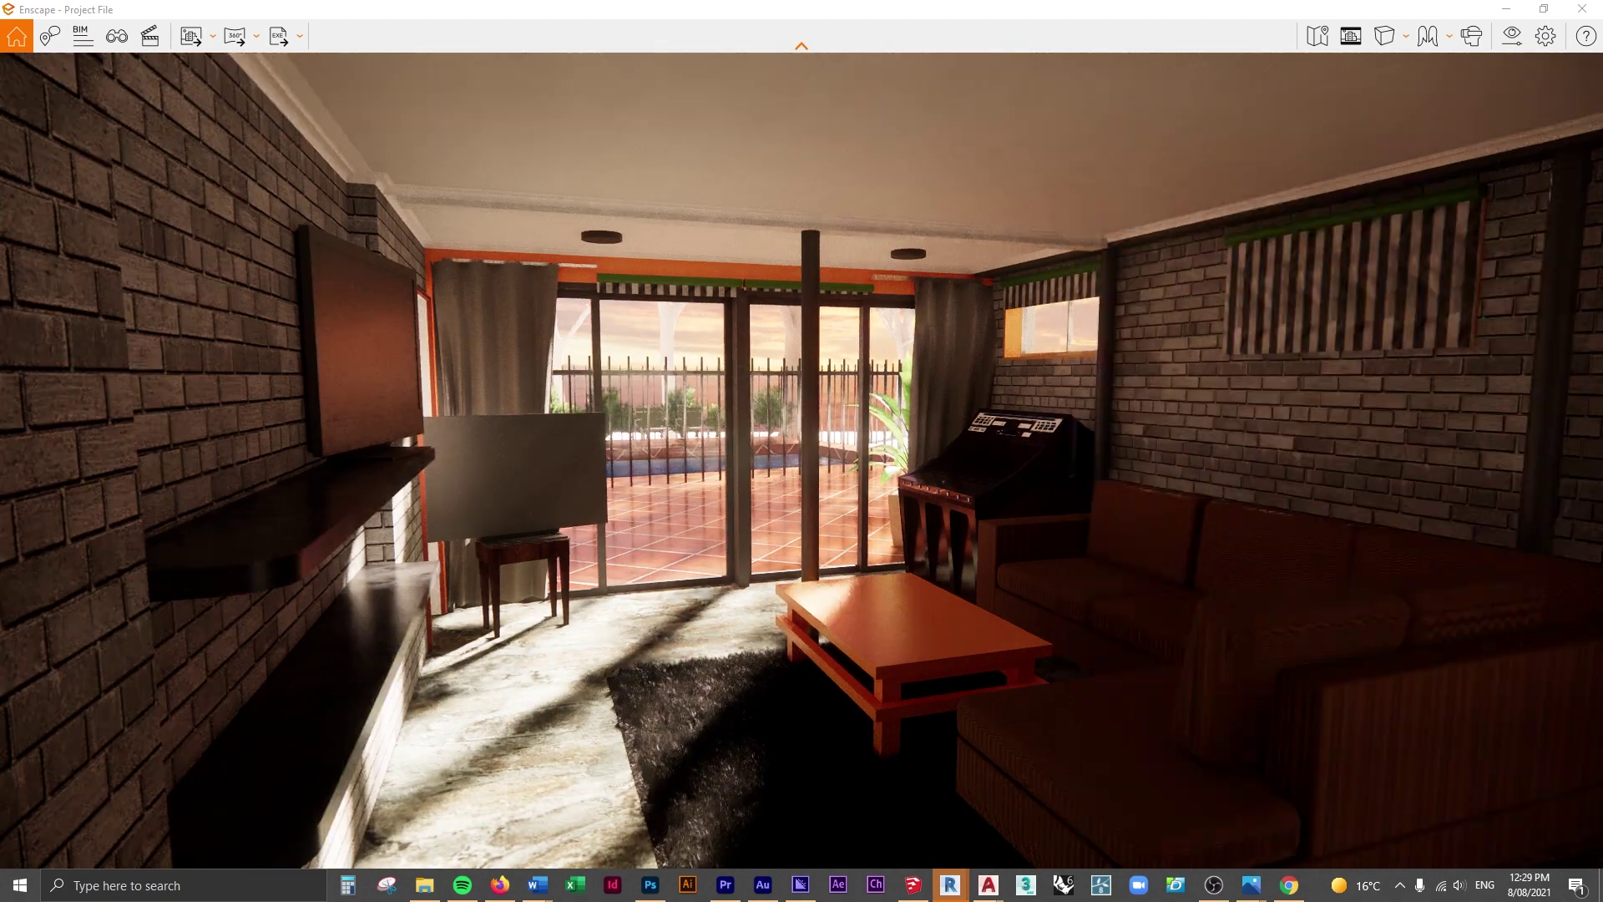
drag(1415, 441, 588, 378)
key(w)
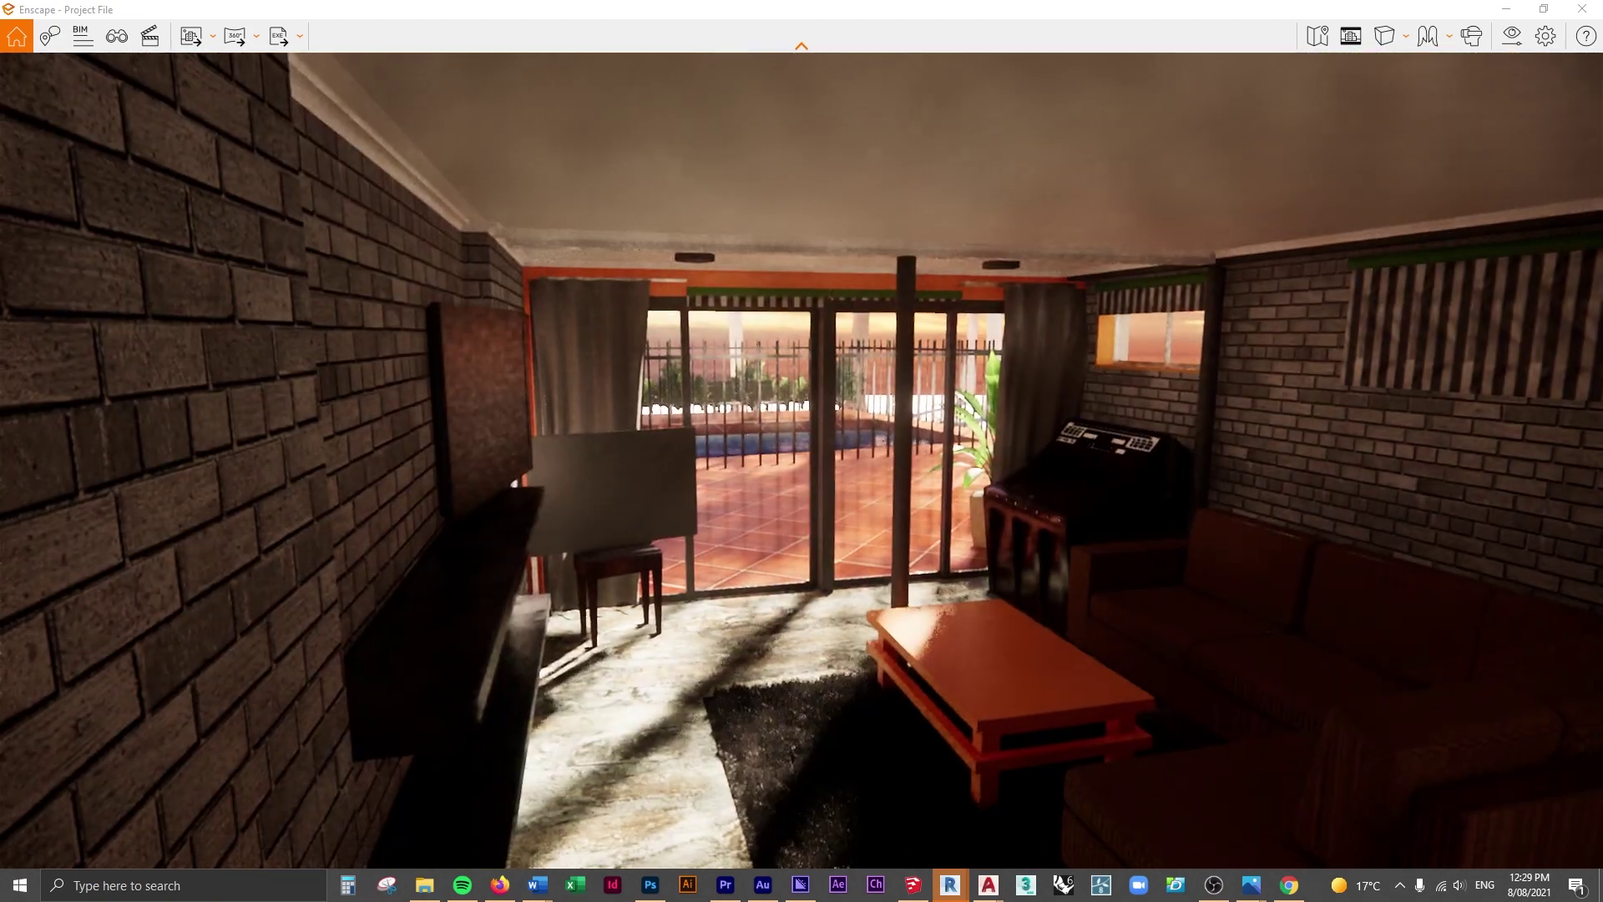
key(s)
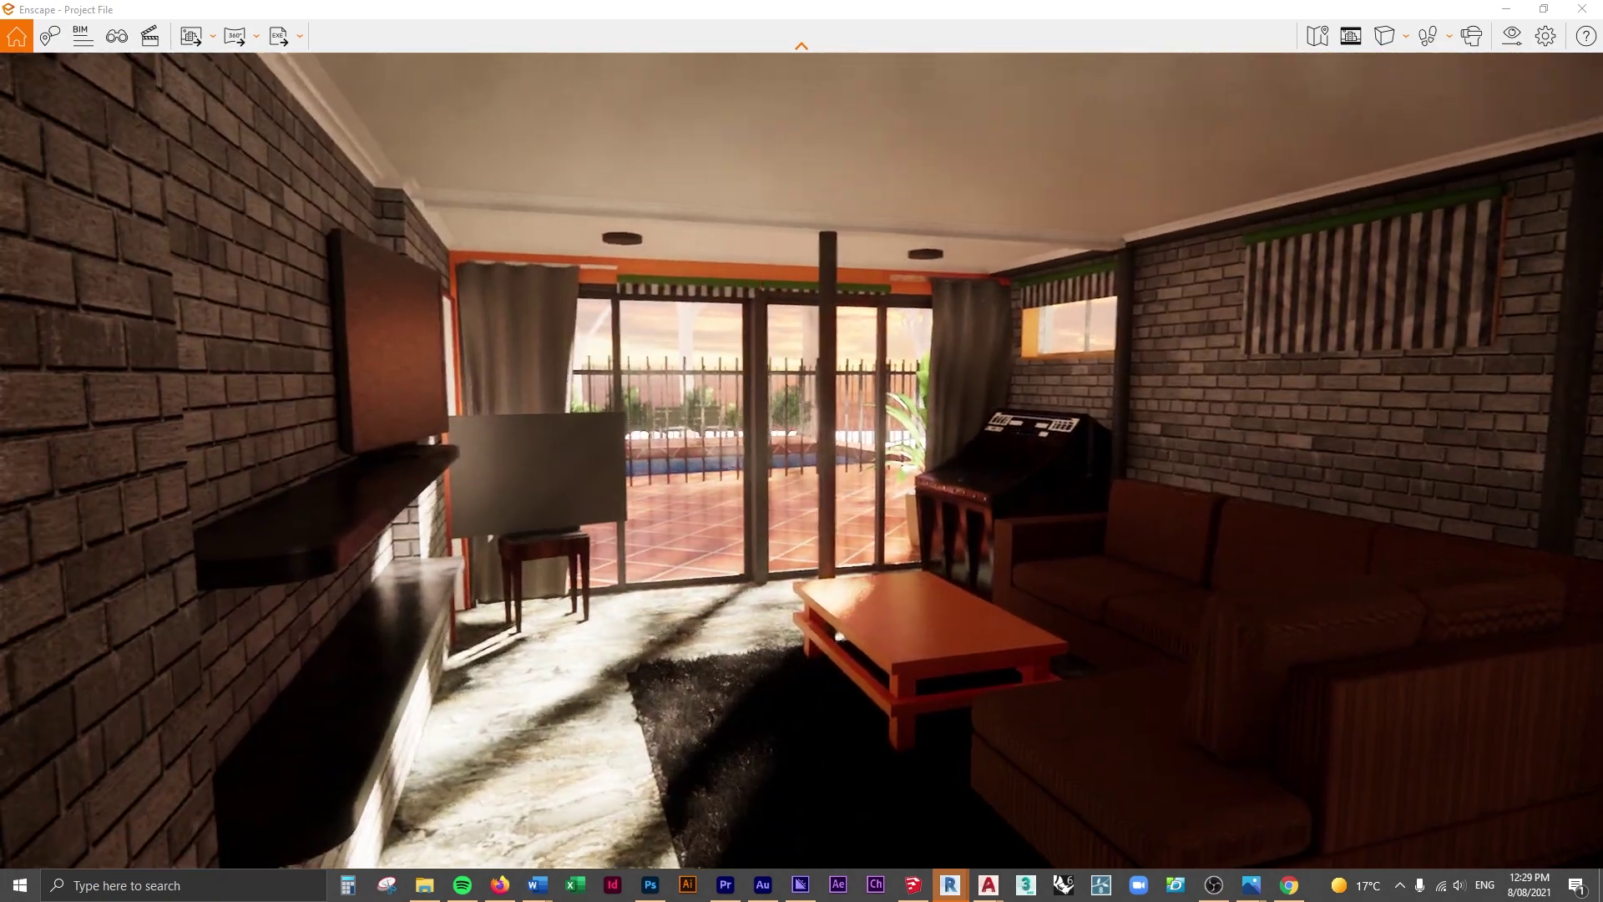
click(1512, 36)
click(1196, 266)
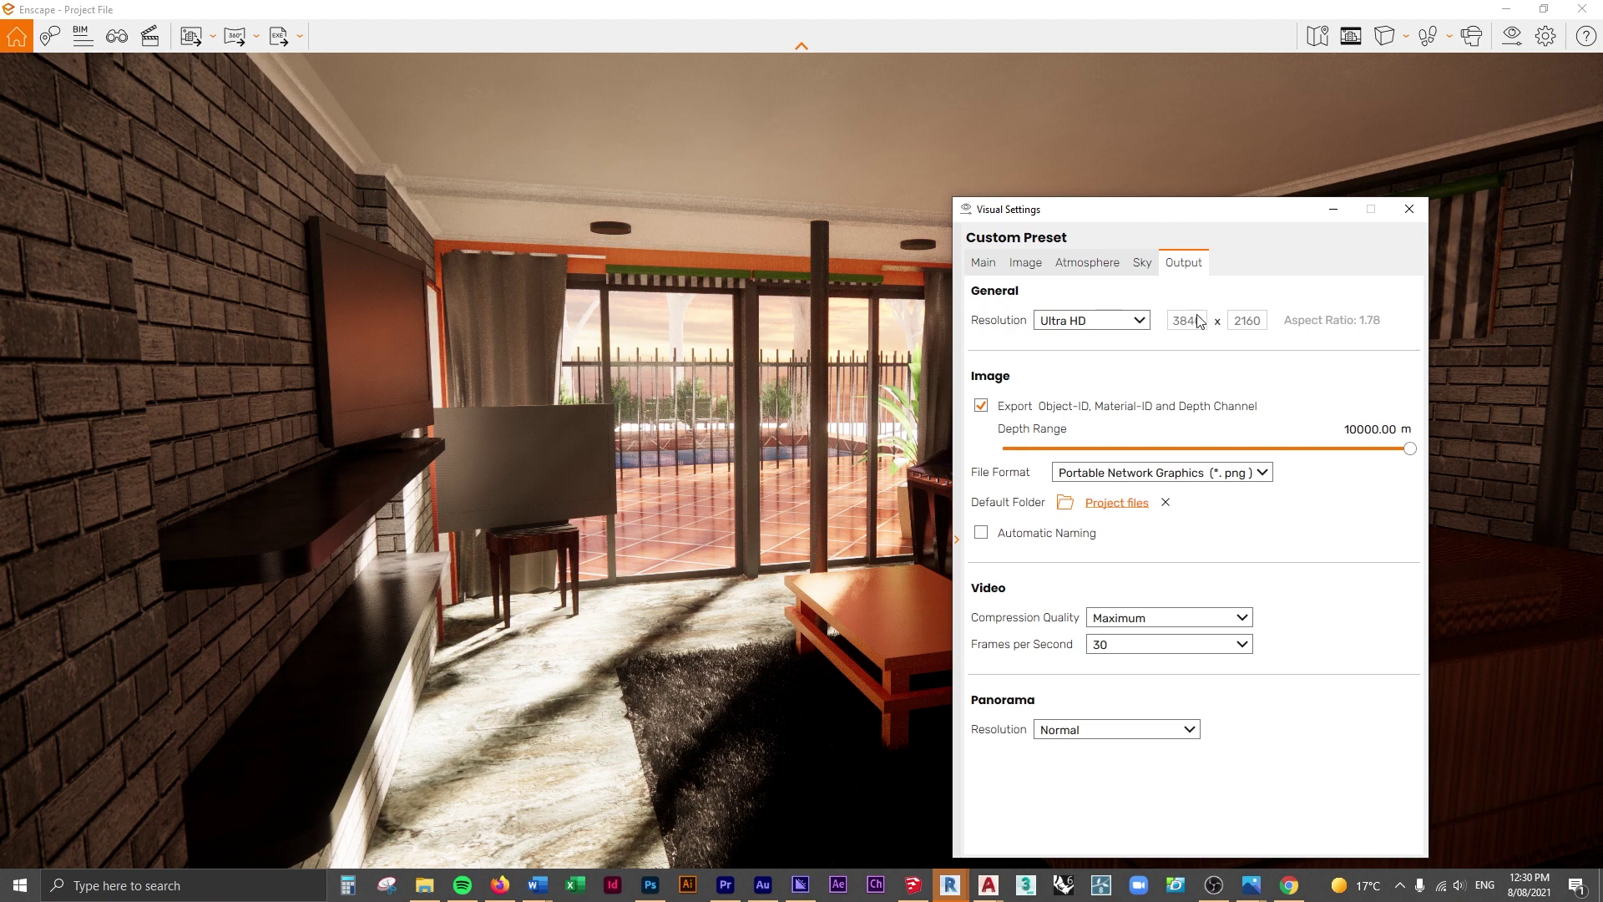
Save a PNG screenshot of the living room view as FIR in the fir folder
drag(1166, 222, 1602, 159)
click(207, 37)
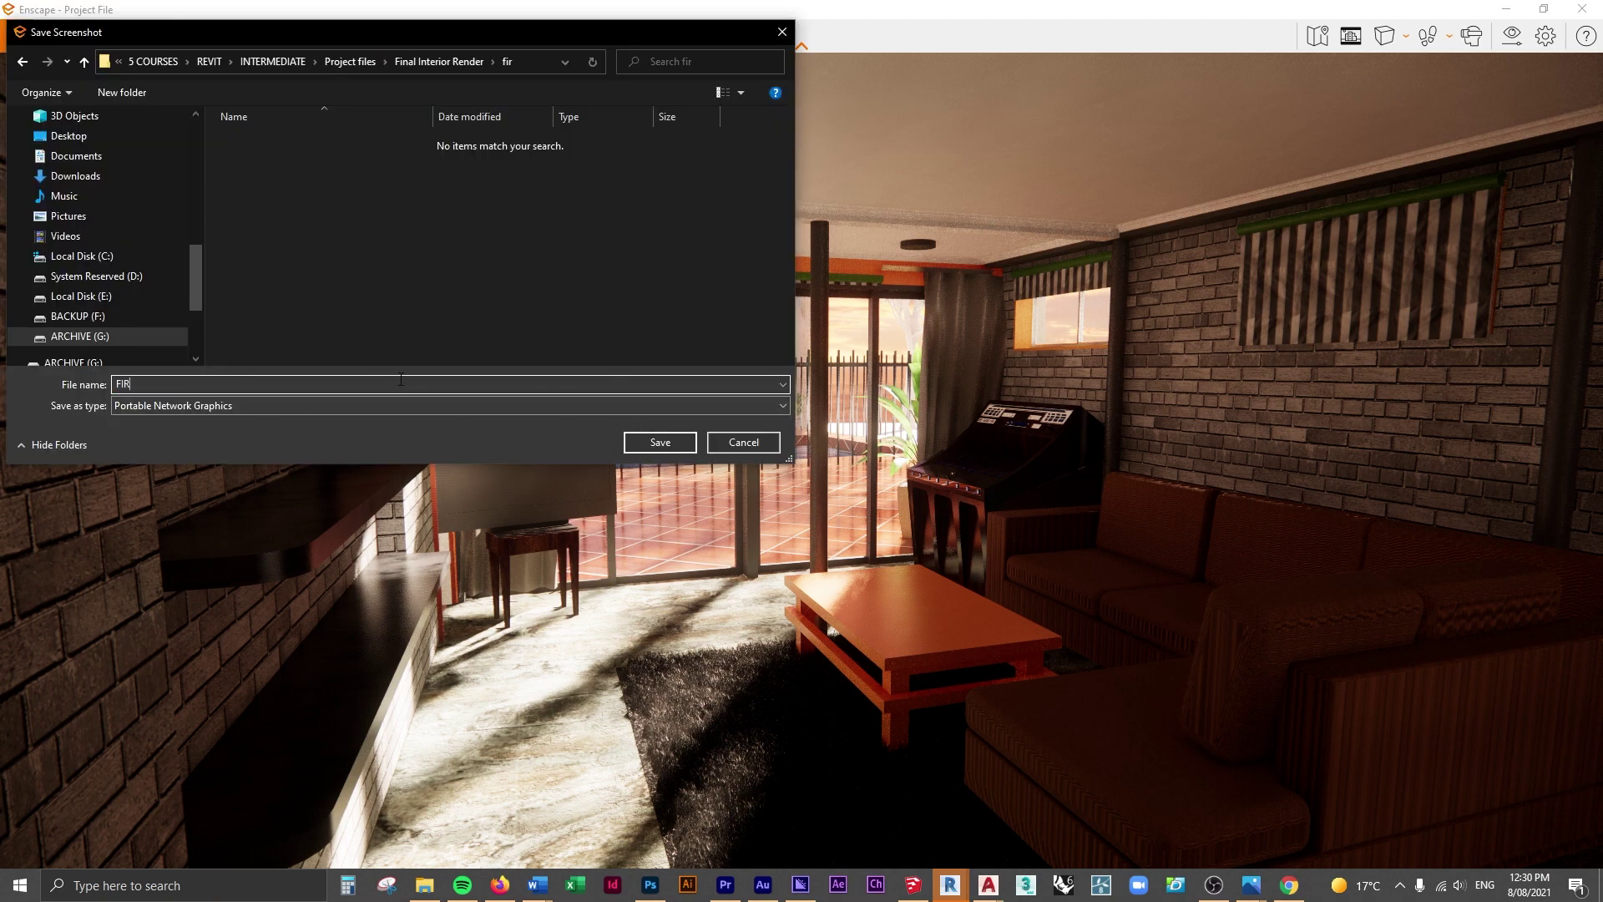
click(678, 443)
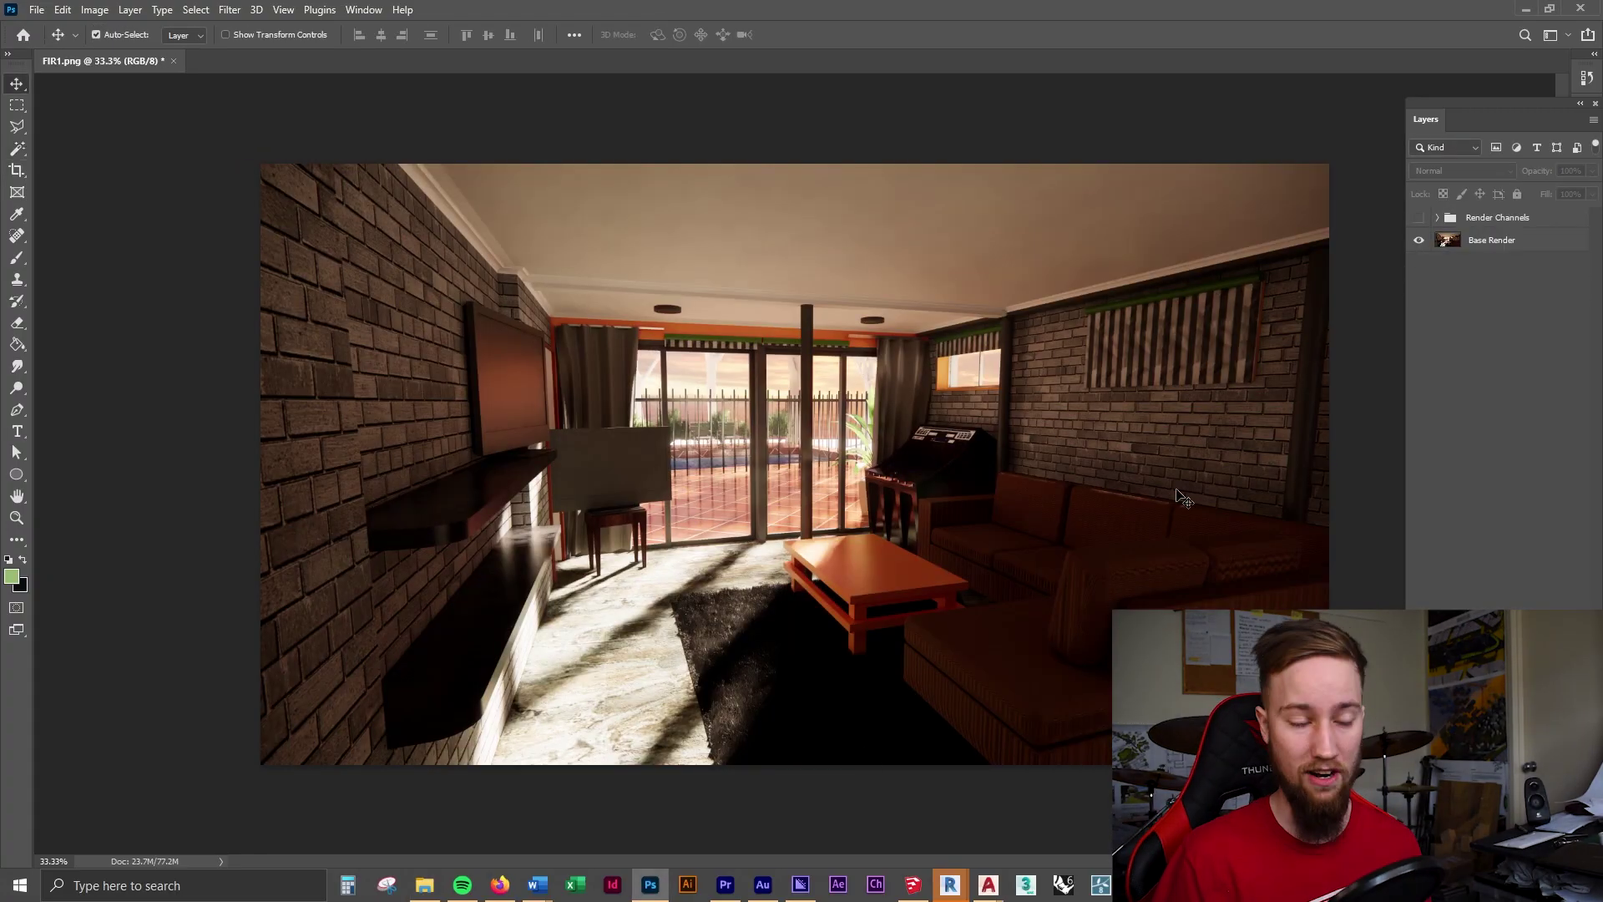
Add a Levels adjustment layer and darken it with the input and output sliders
click(1507, 778)
click(1505, 574)
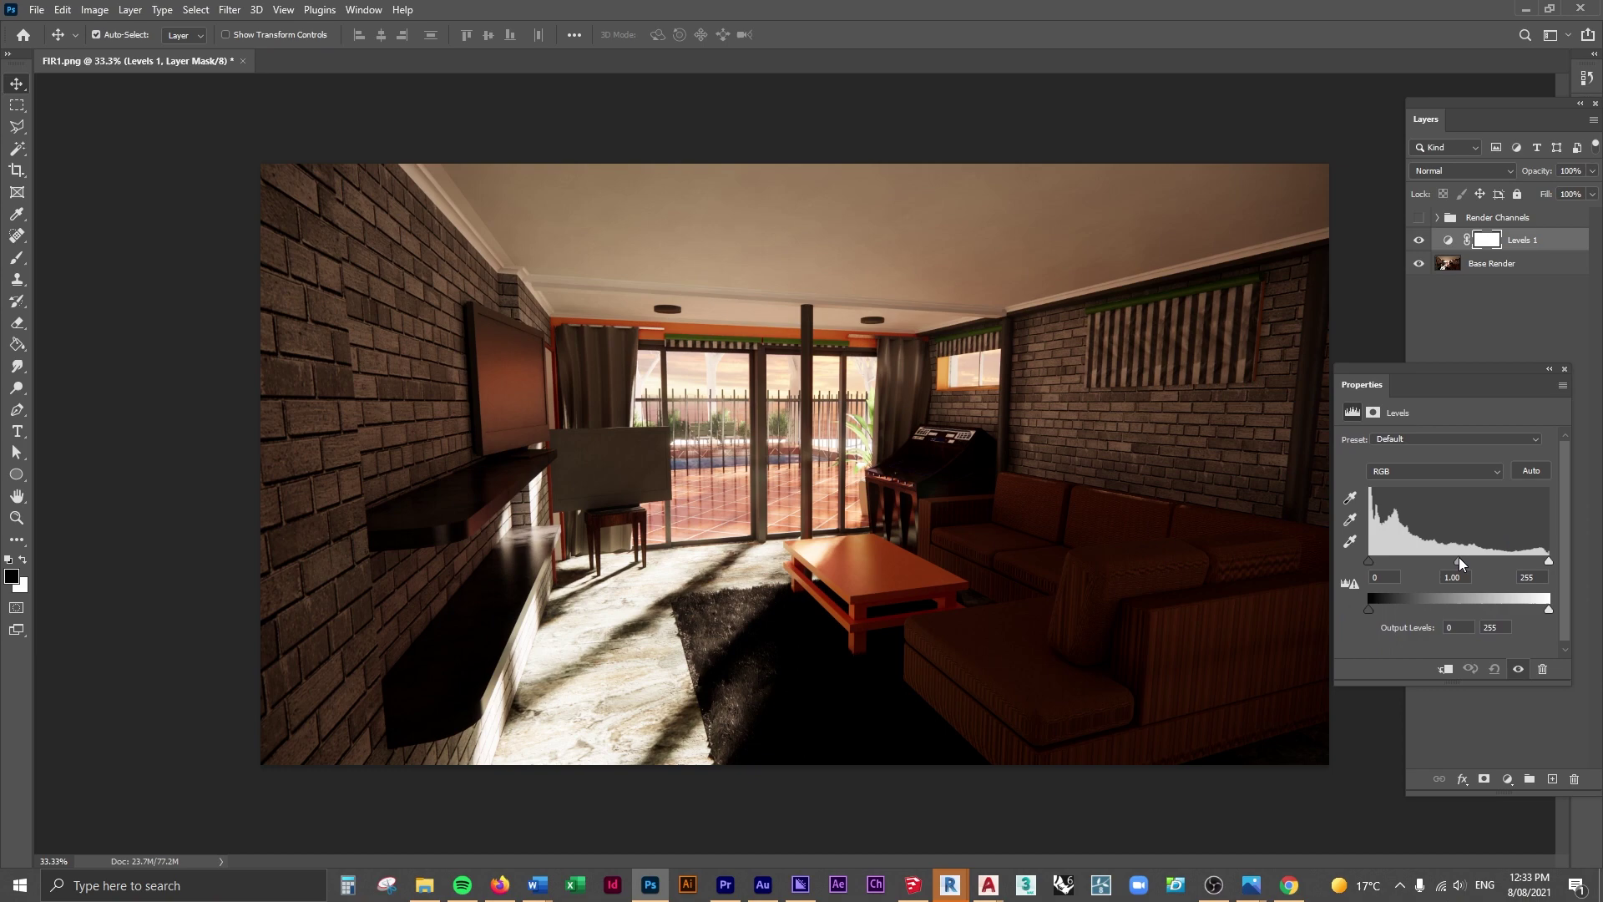
drag(1459, 560, 1465, 561)
drag(1548, 610, 1515, 600)
drag(1369, 561, 1392, 559)
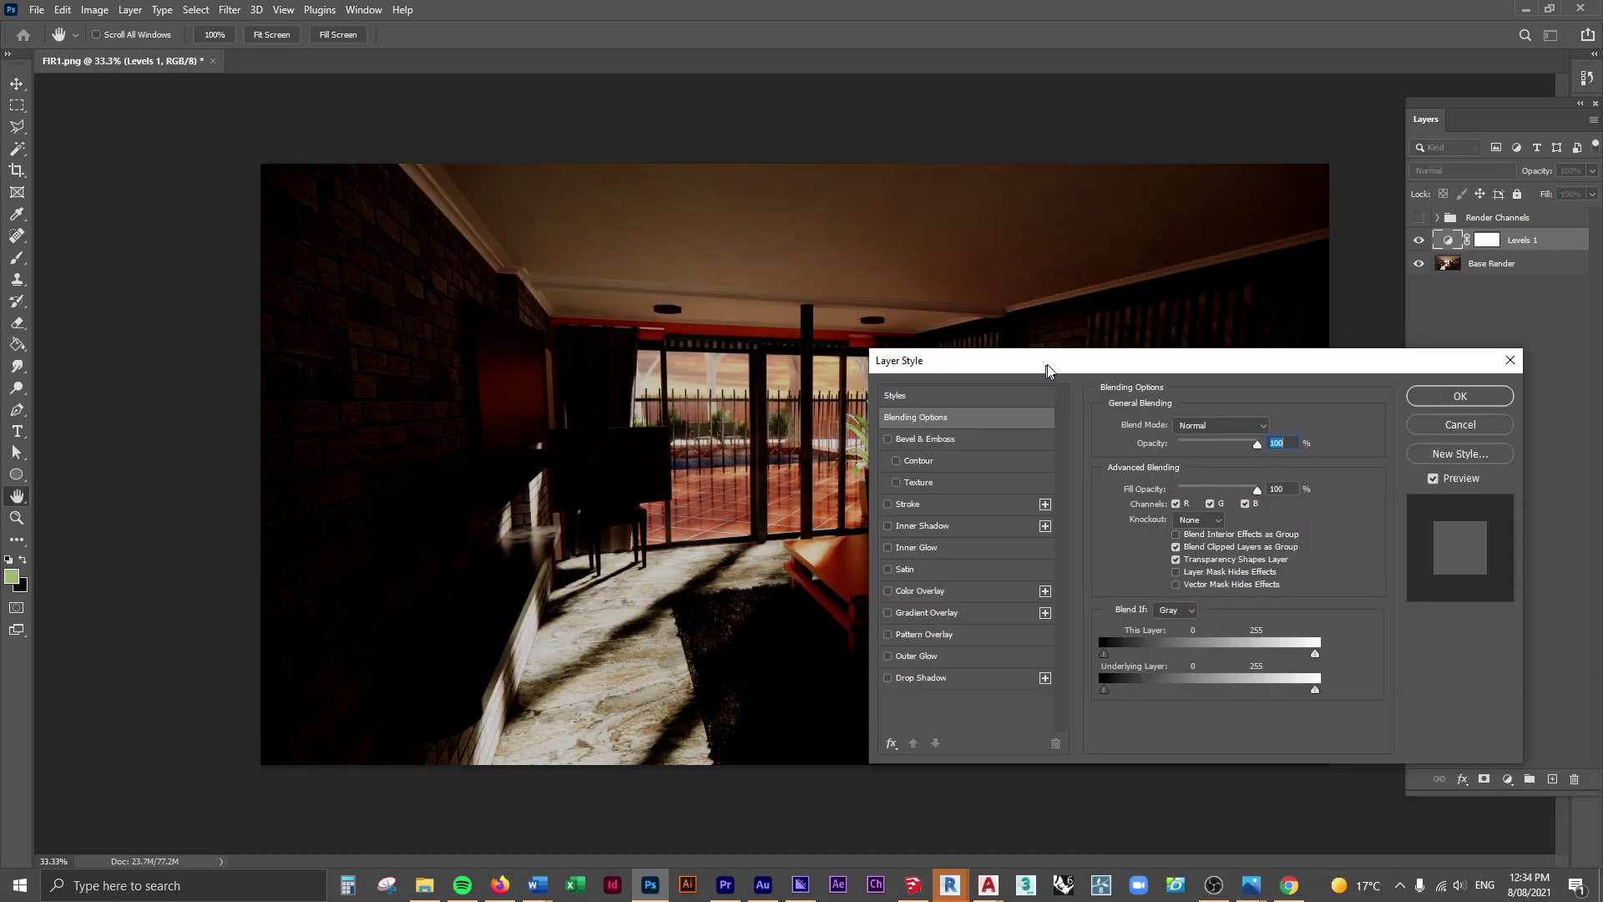
Blend the Levels layer by Underlying Layer brightness and rename it Highlights
drag(1047, 370, 1094, 346)
alt+drag(1152, 666, 1250, 665)
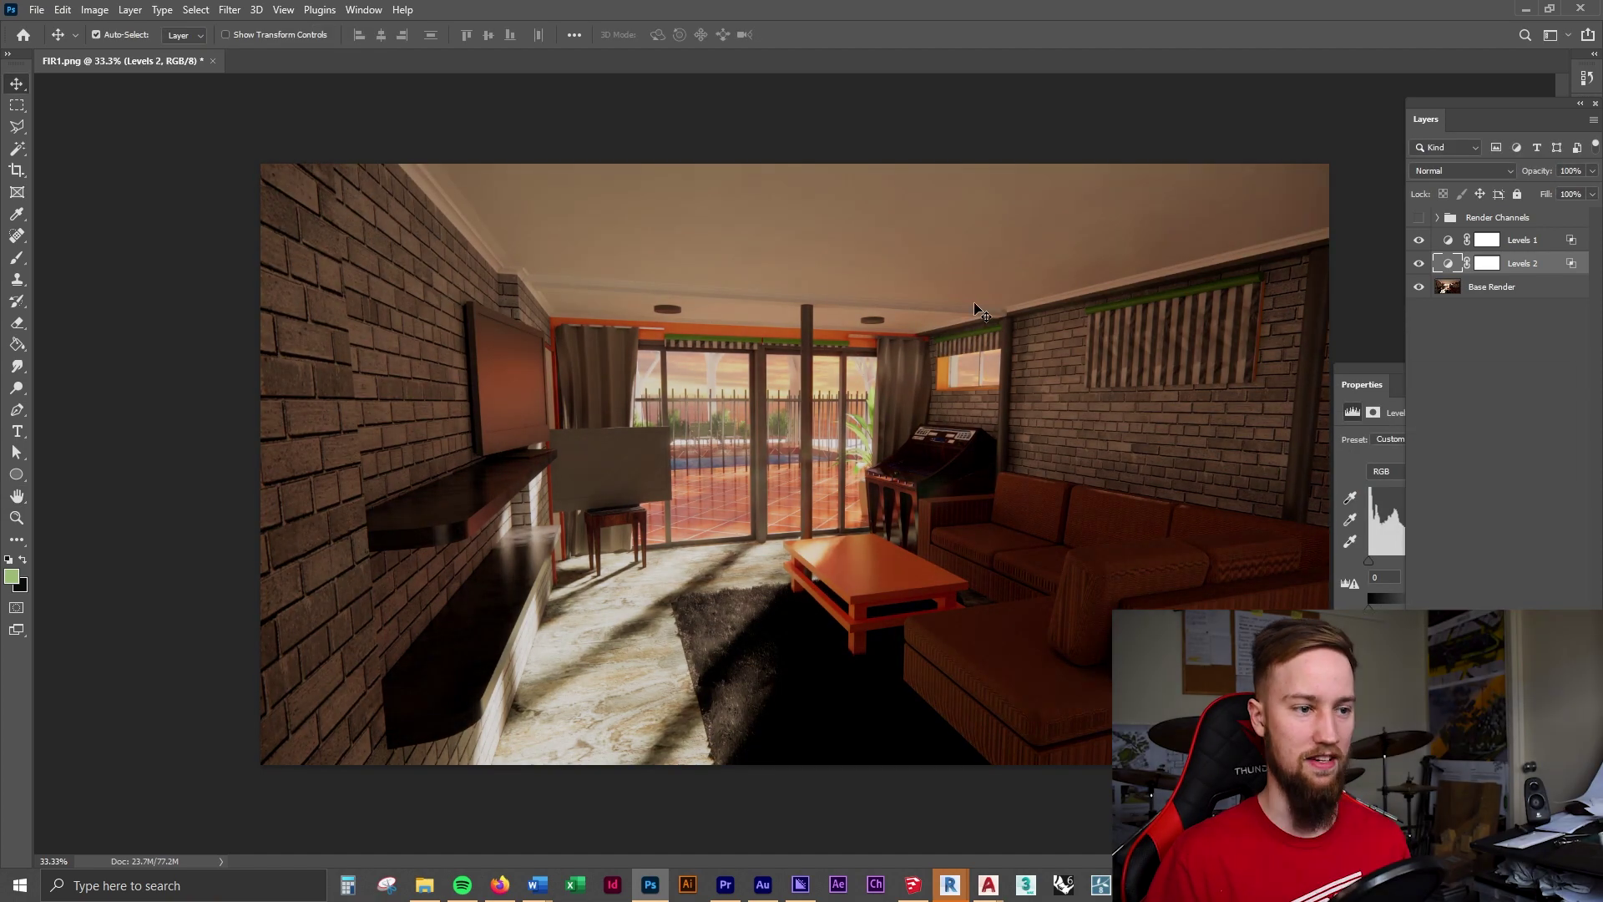
double_click(1522, 240)
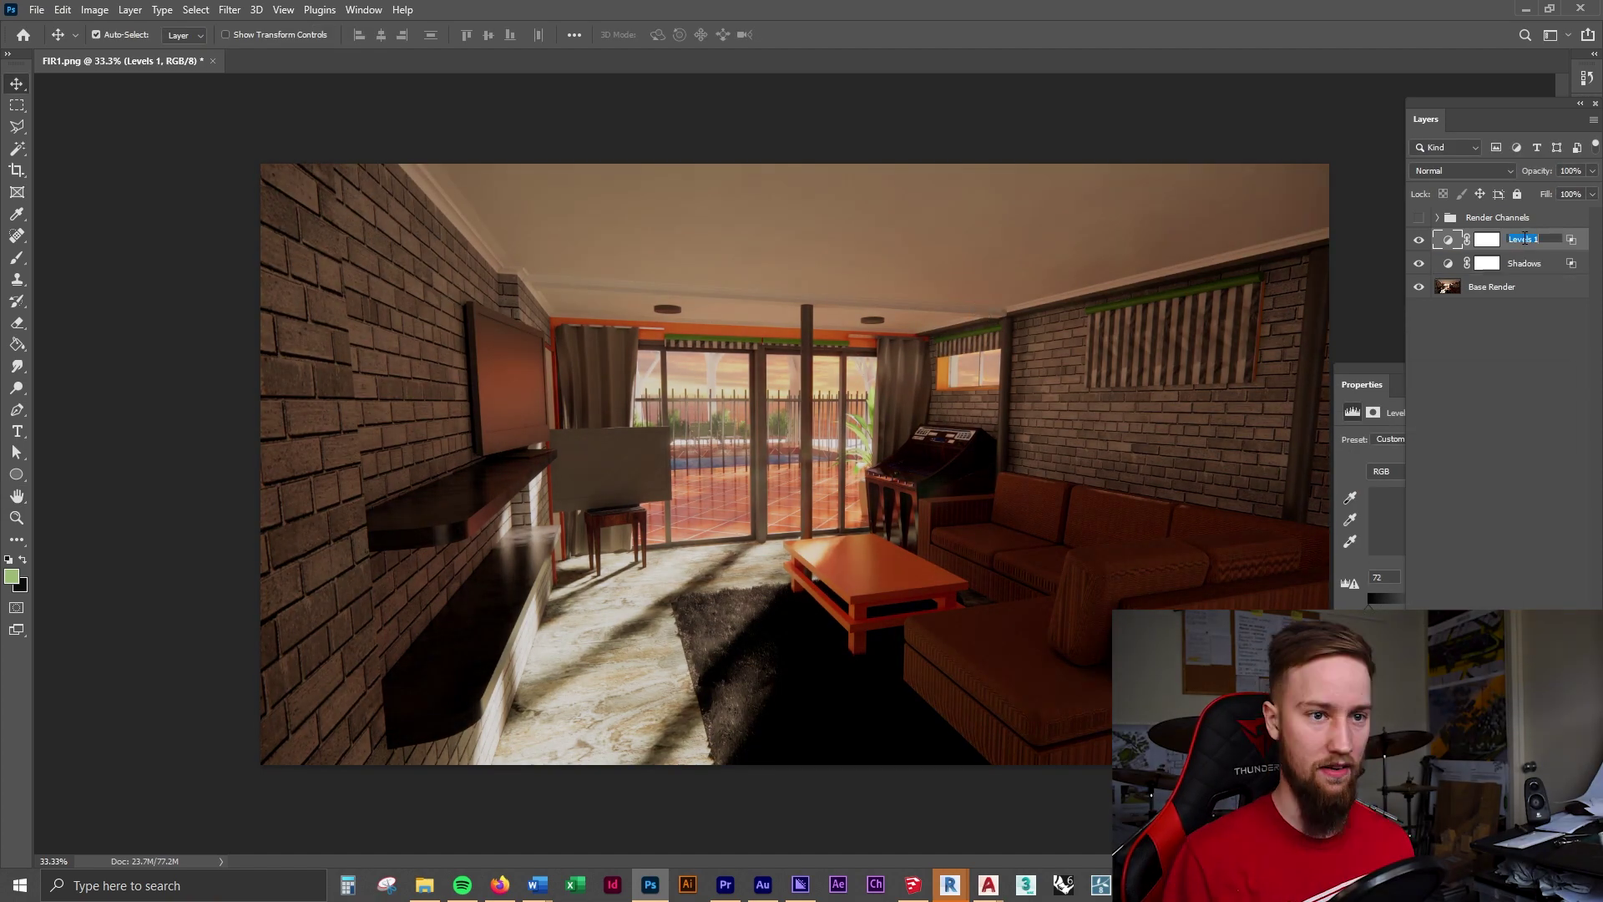
ctrl+click(968, 455)
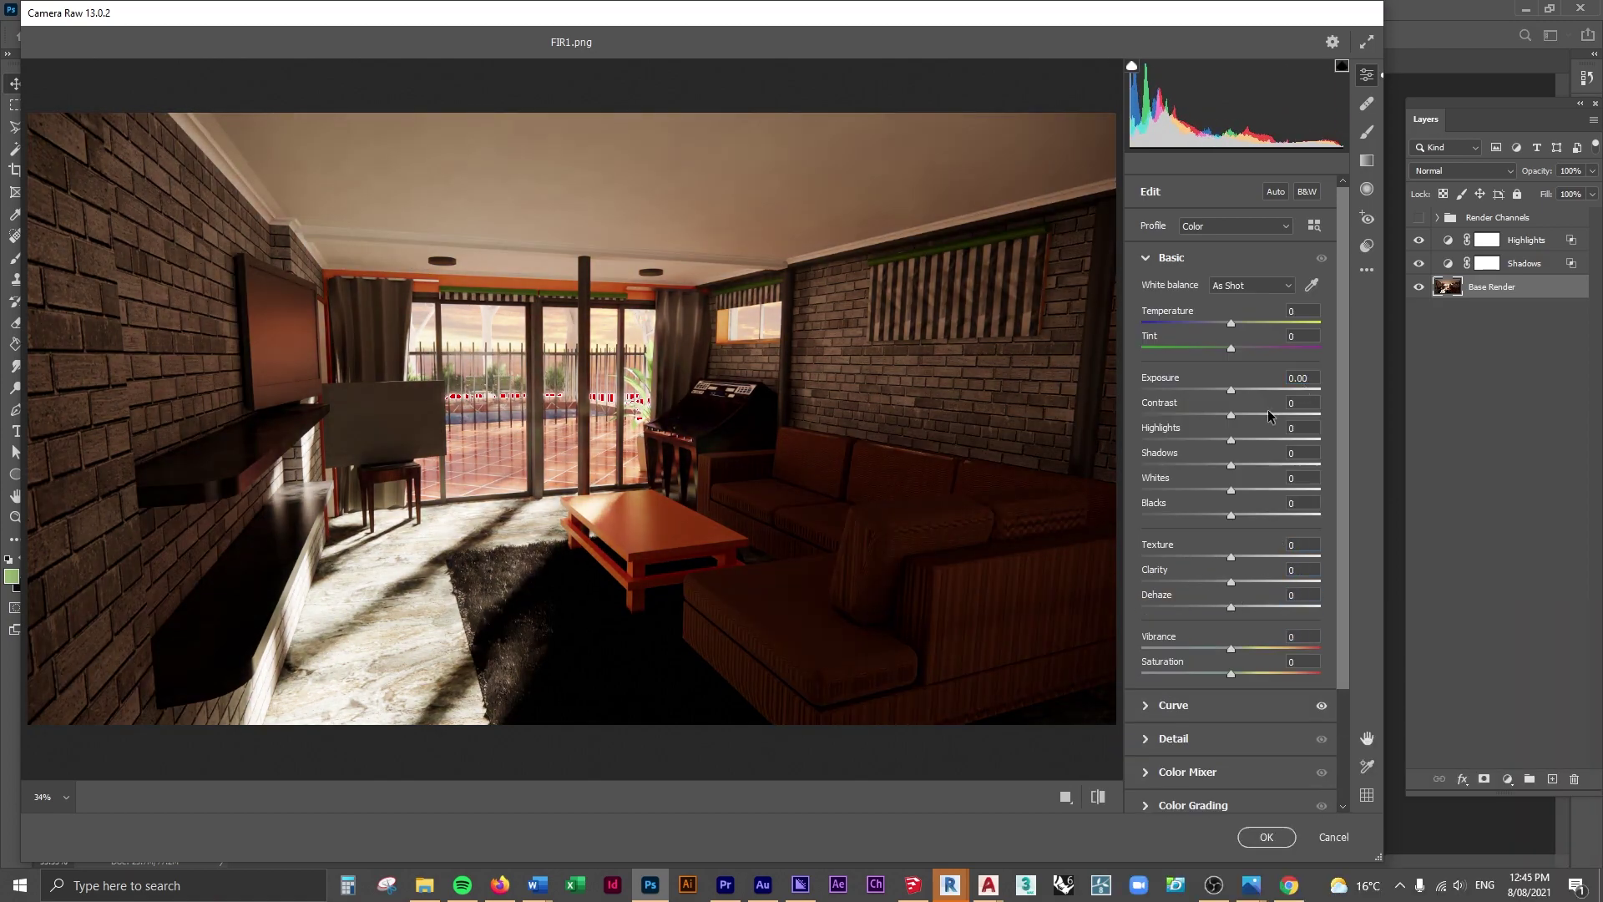
Raise the Camera Raw exposure to brighten the base render
drag(1231, 390, 1258, 392)
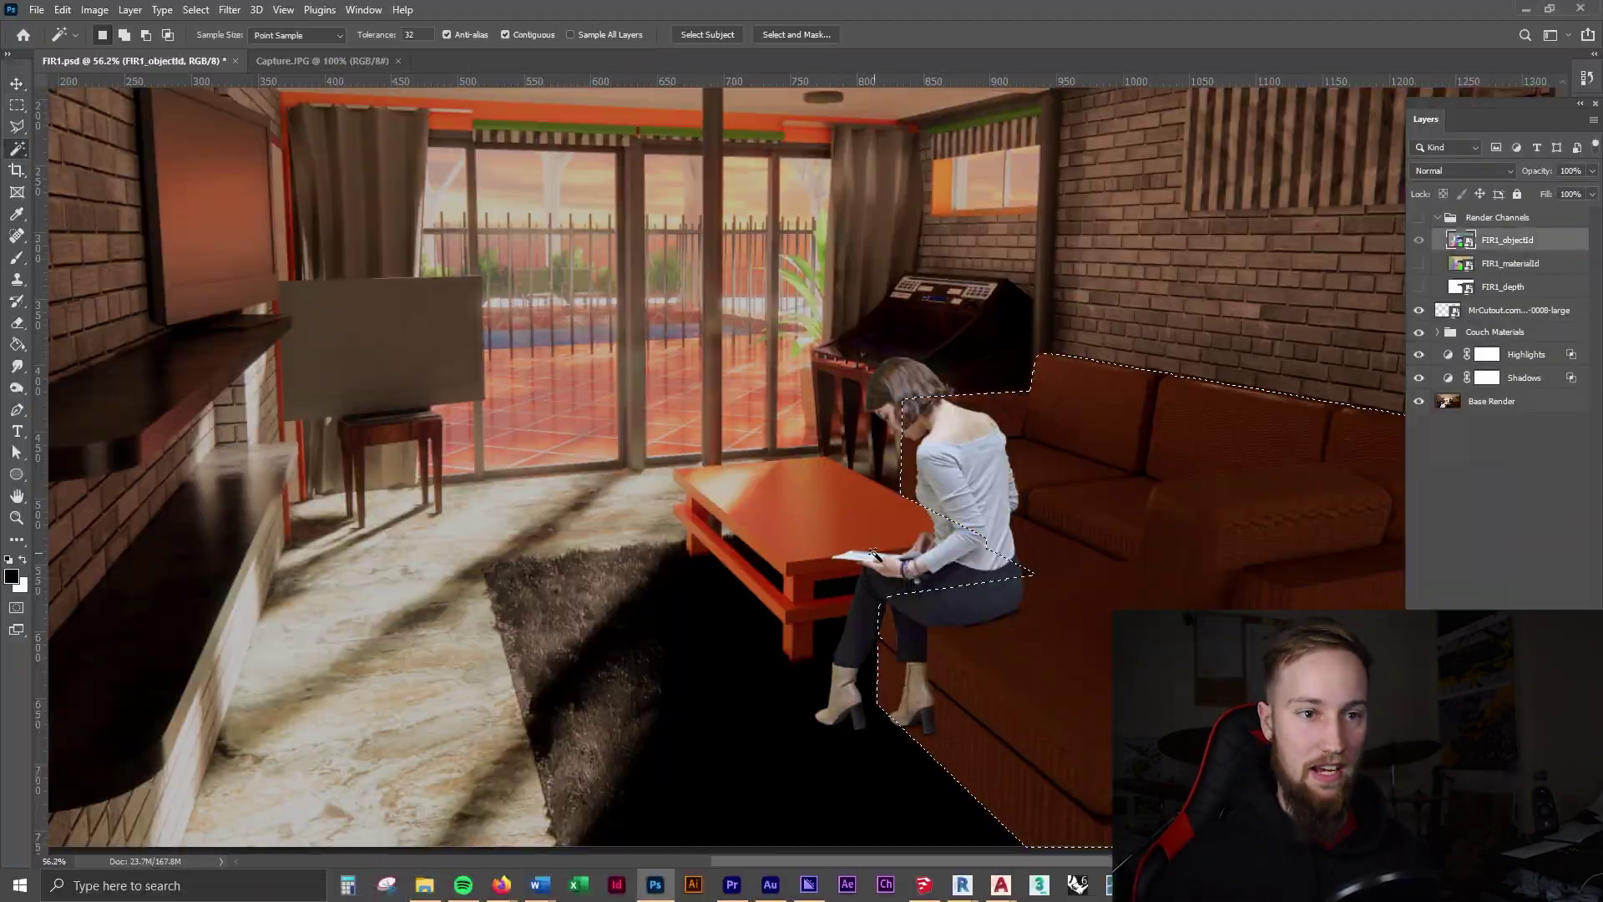
Scroll up to begin placing the Lady Sitting cutout on the couch
alt+scroll(982, 670, up, 6)
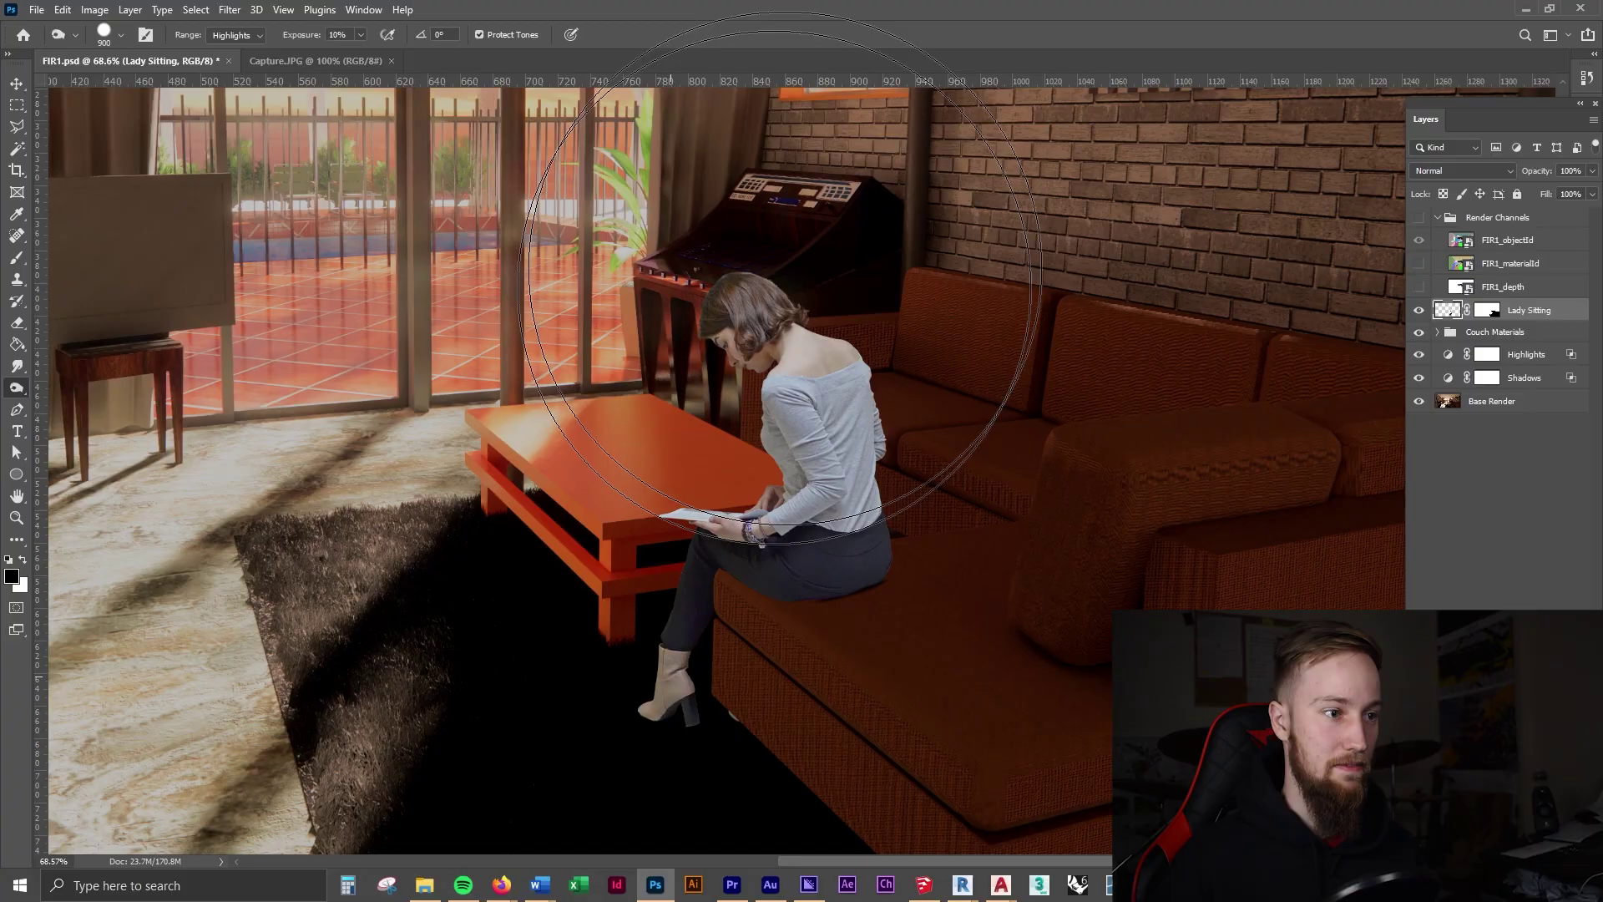